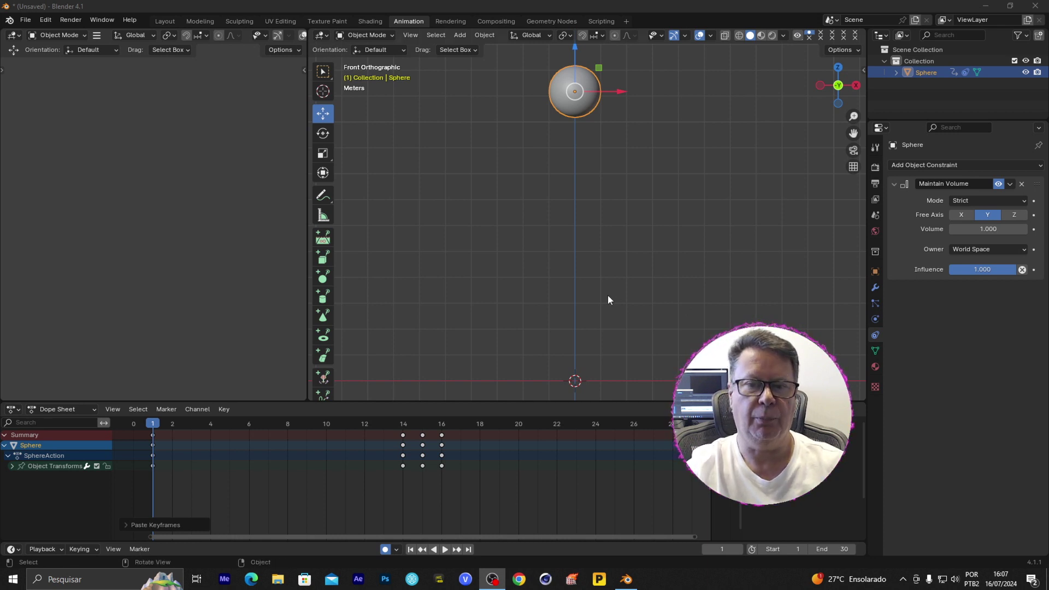
# Play back the earlier bouncing ball animation and scrub through its frames to review it.
pyautogui.click(444, 549)
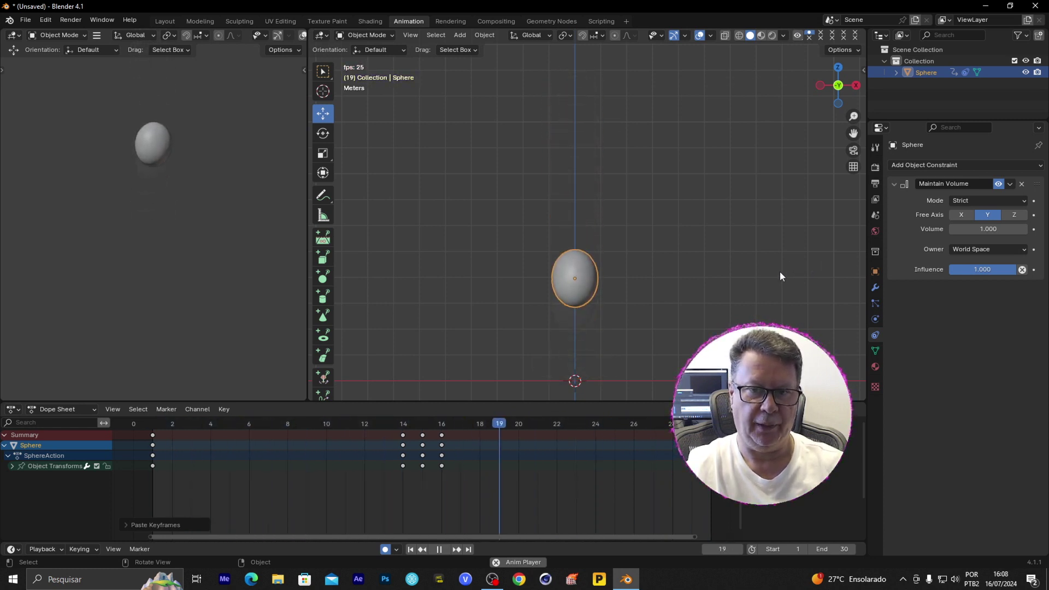
pyautogui.press('space')
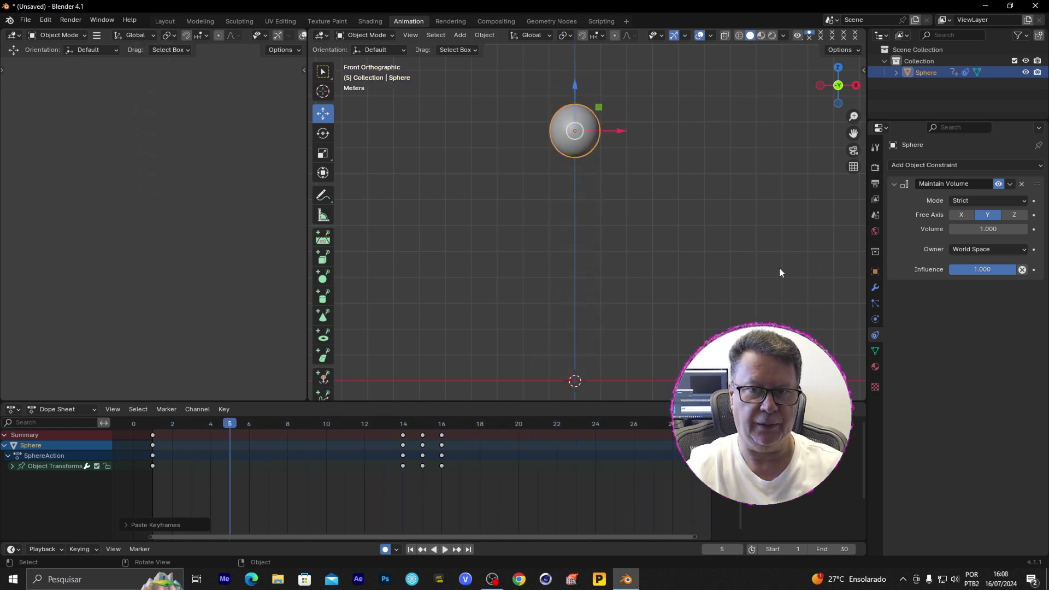
pyautogui.moveTo(225, 422); pyautogui.dragTo(152, 427)
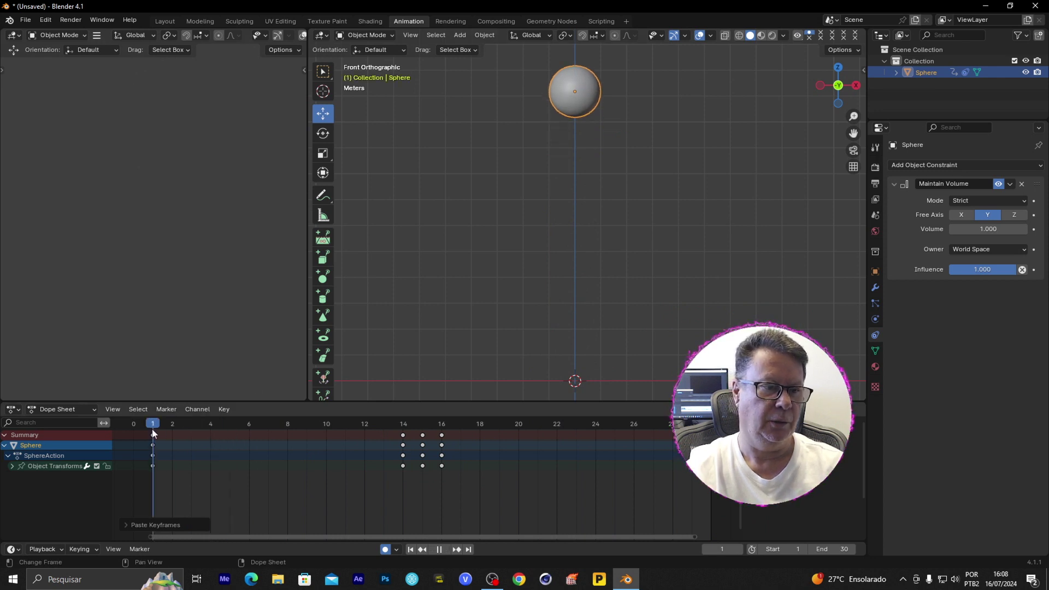
pyautogui.moveTo(151, 428); pyautogui.dragTo(320, 419)
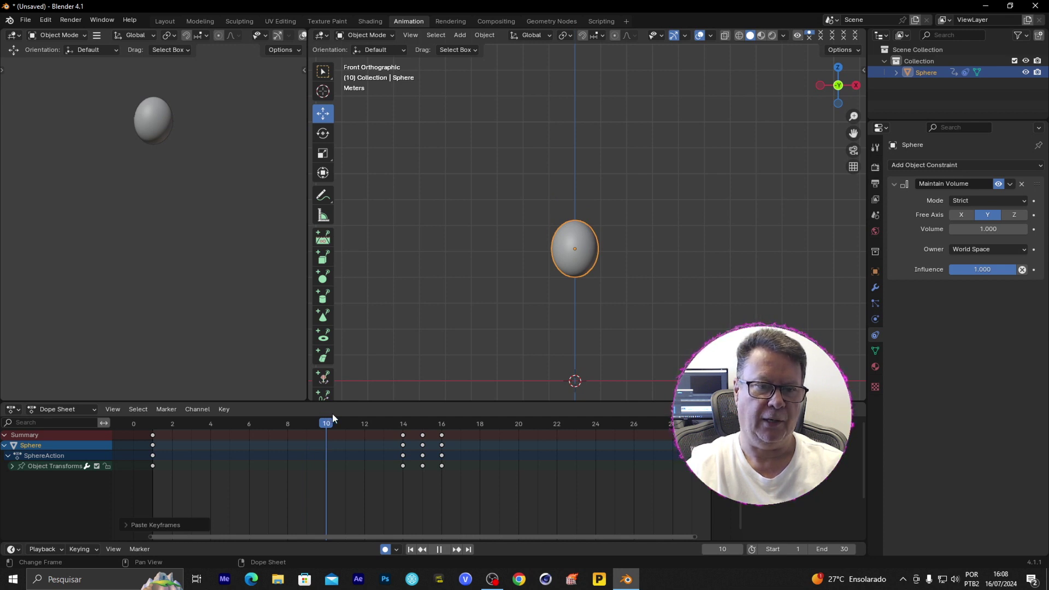
pyautogui.click(340, 421)
pyautogui.moveTo(347, 423); pyautogui.dragTo(416, 423)
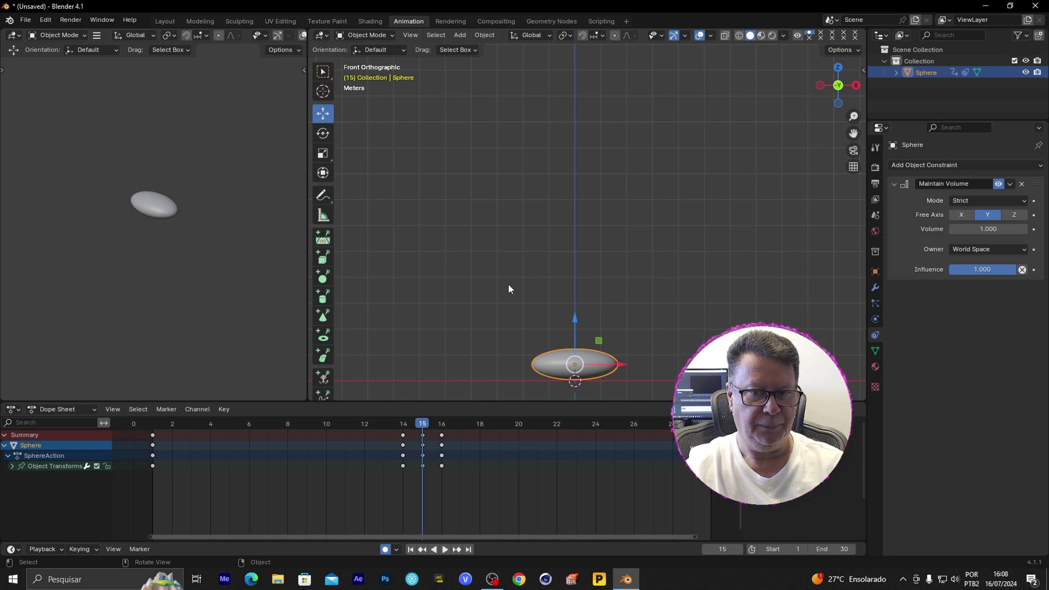
pyautogui.click(438, 424)
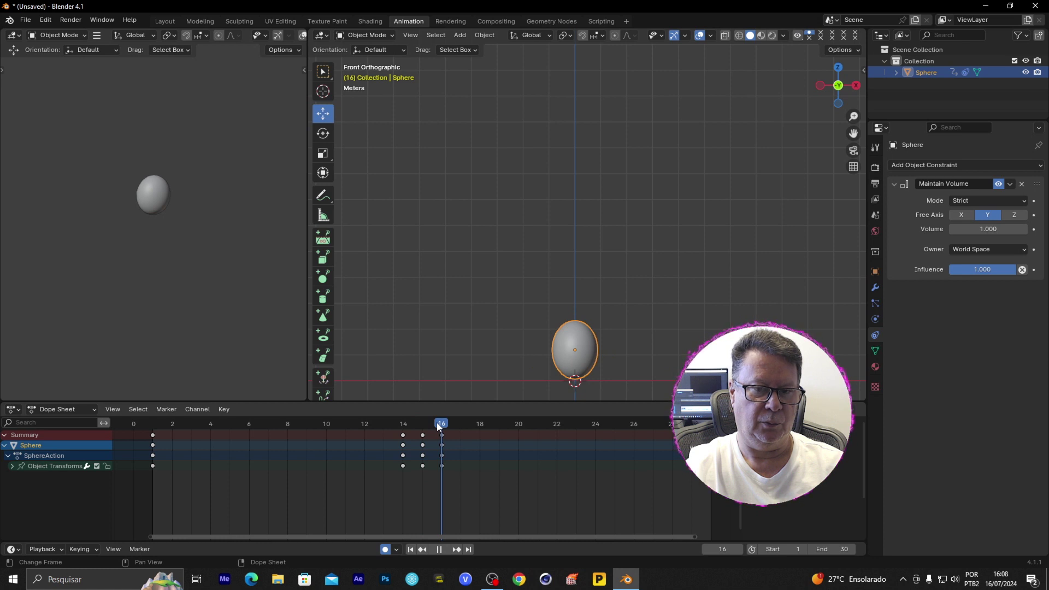
pyautogui.moveTo(437, 422); pyautogui.dragTo(711, 428)
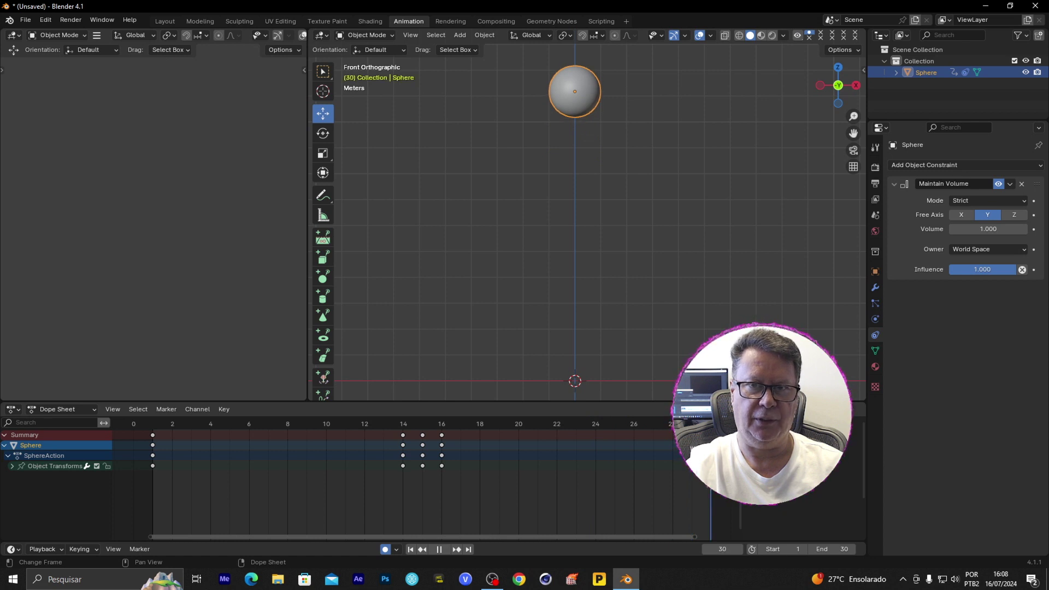
pyautogui.moveTo(711, 428); pyautogui.dragTo(172, 432)
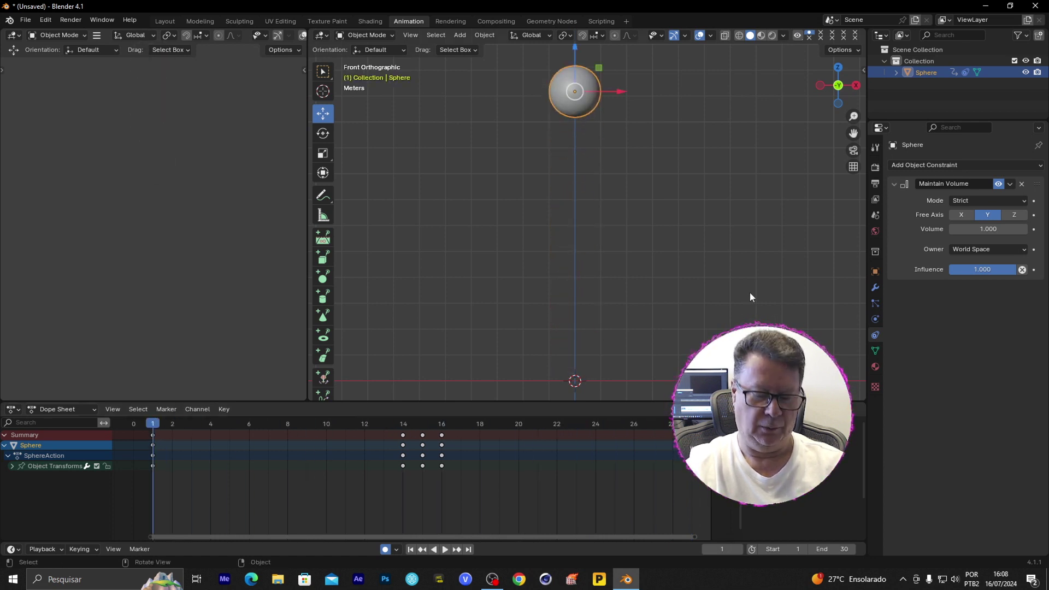
pyautogui.press('space')
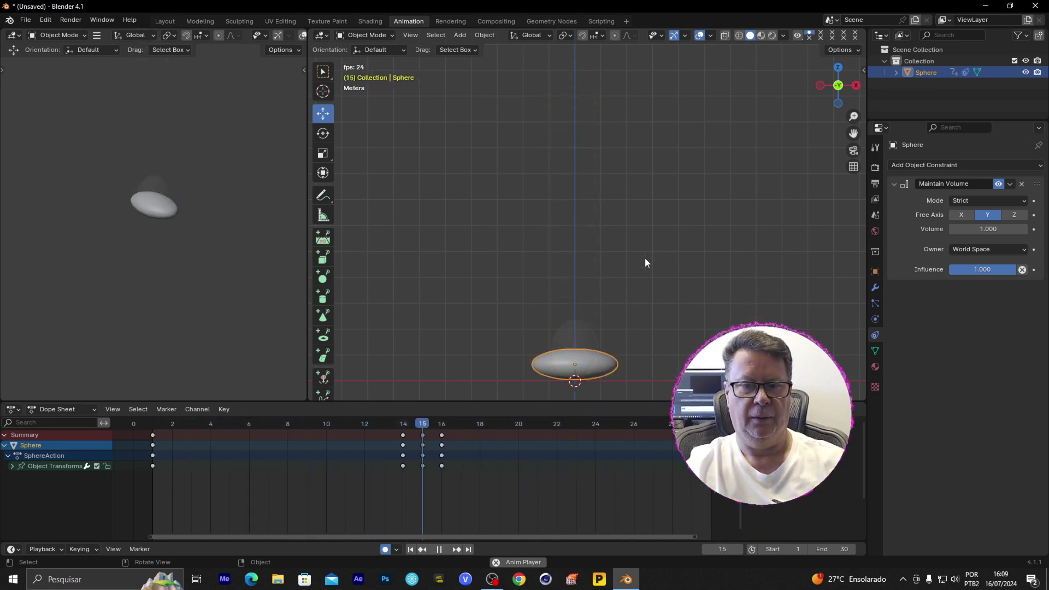
pyautogui.press('space')
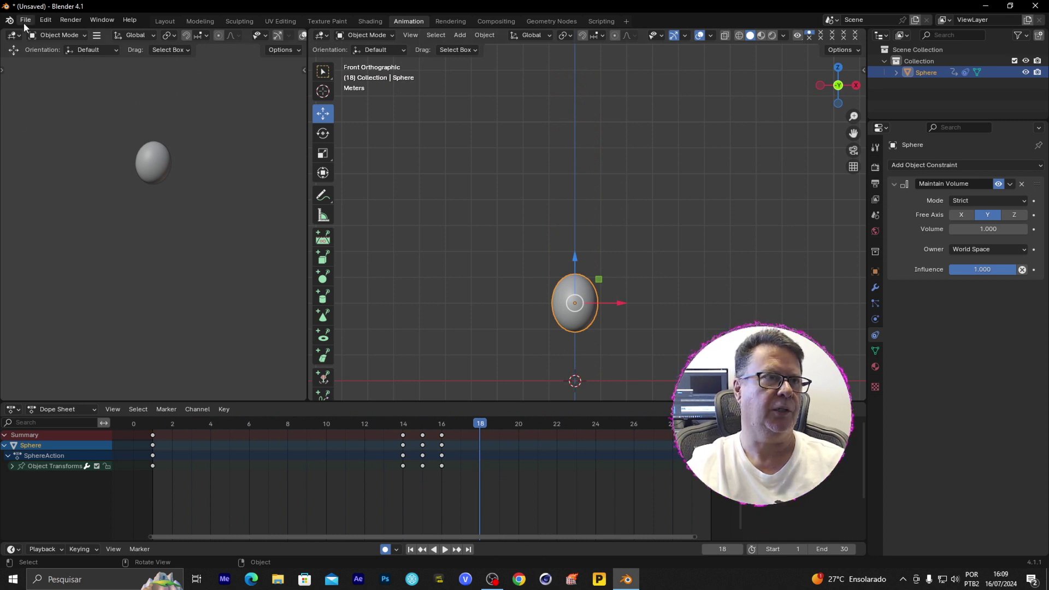
# Start a new General scene, discarding the unsaved animation.
pyautogui.click(25, 20)
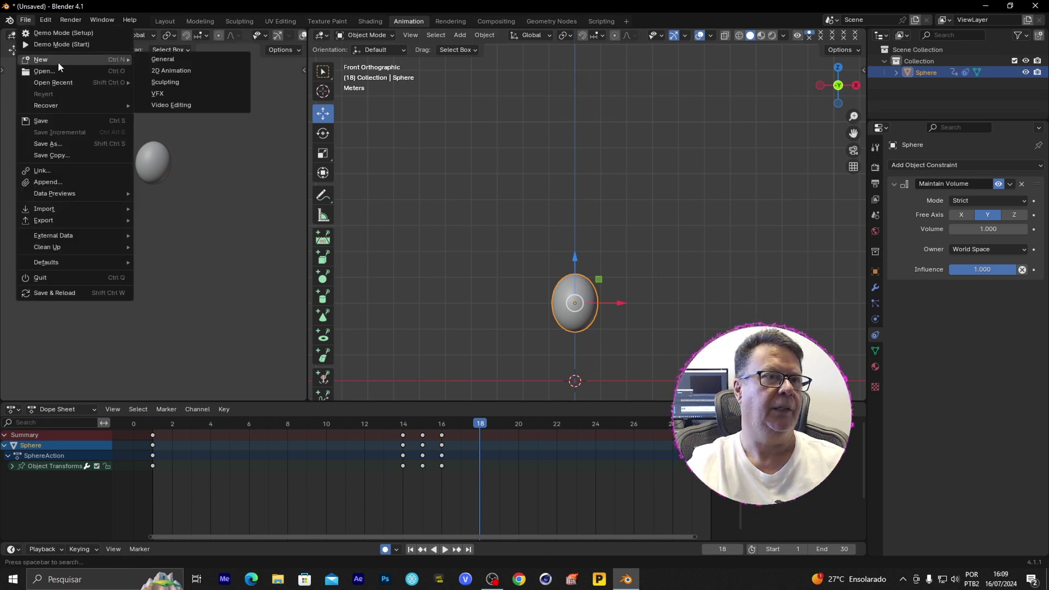
pyautogui.click(191, 58)
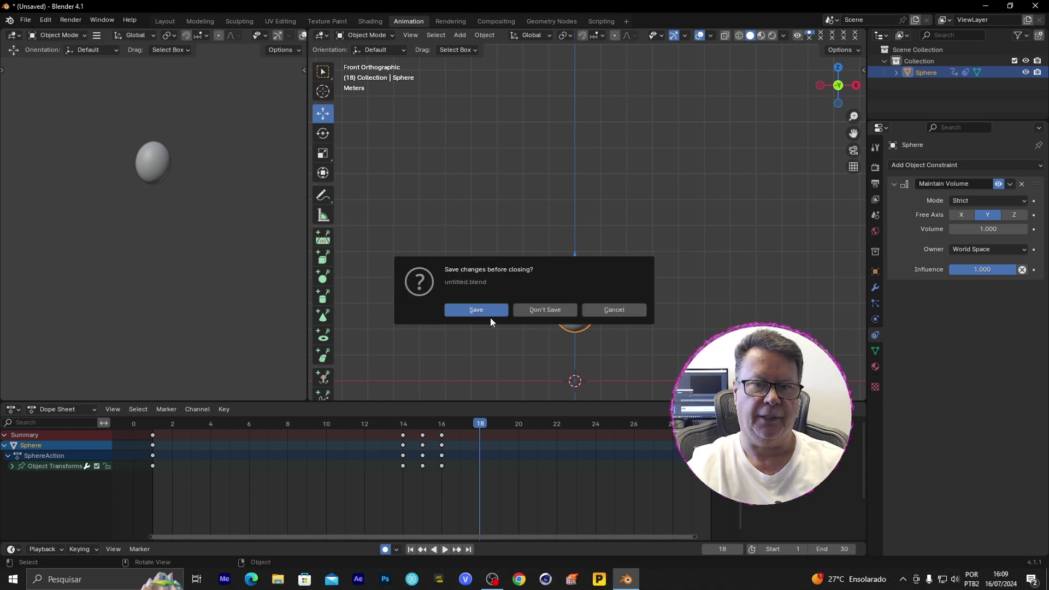
pyautogui.click(545, 310)
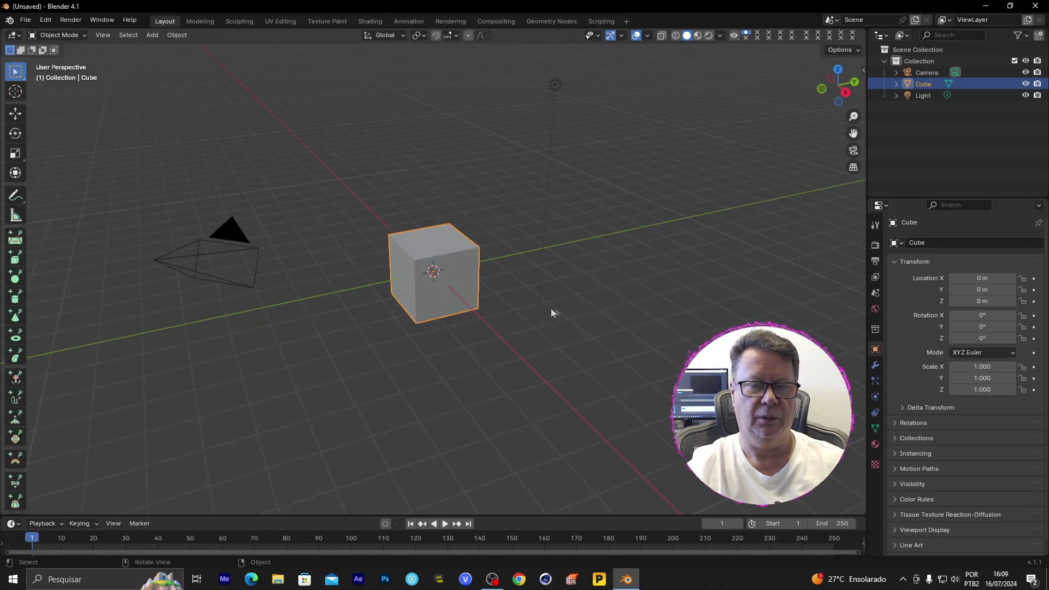
# Delete the default light from the new scene.
pyautogui.click(620, 107)
pyautogui.moveTo(596, 80); pyautogui.dragTo(146, 372)
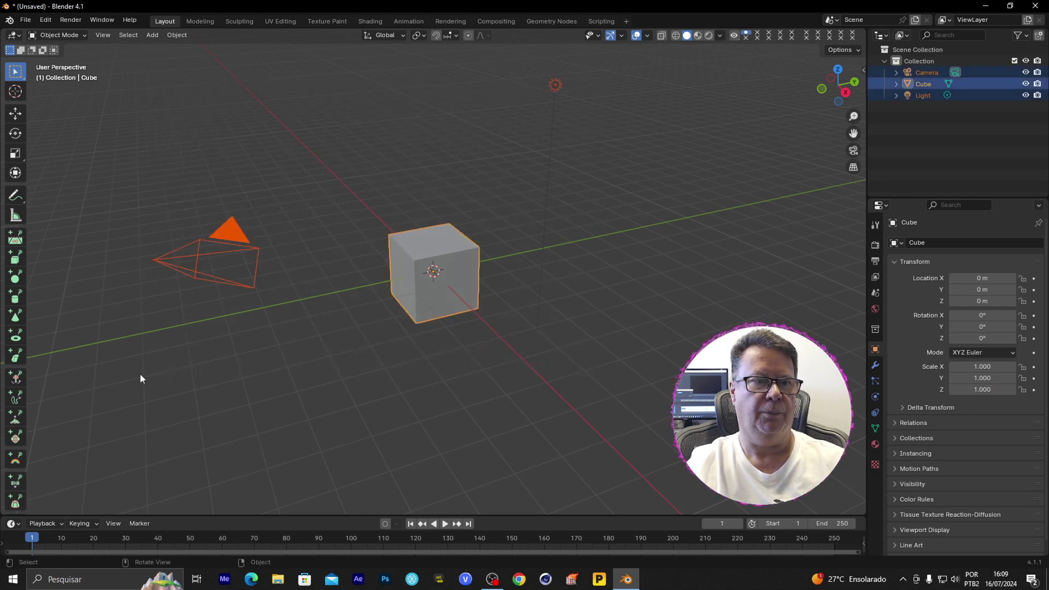
pyautogui.click(641, 279)
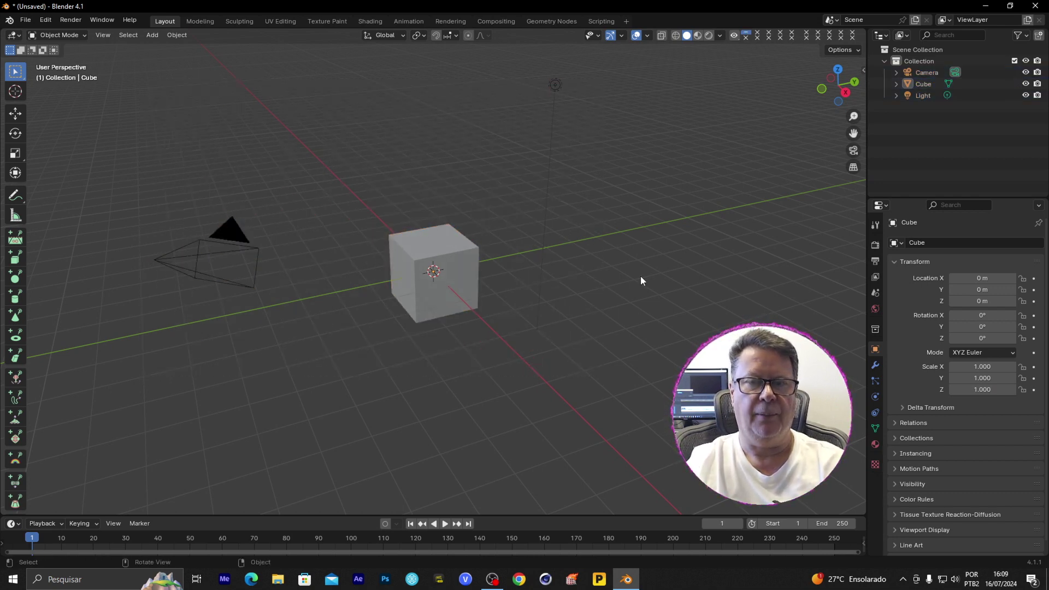
pyautogui.click(554, 86)
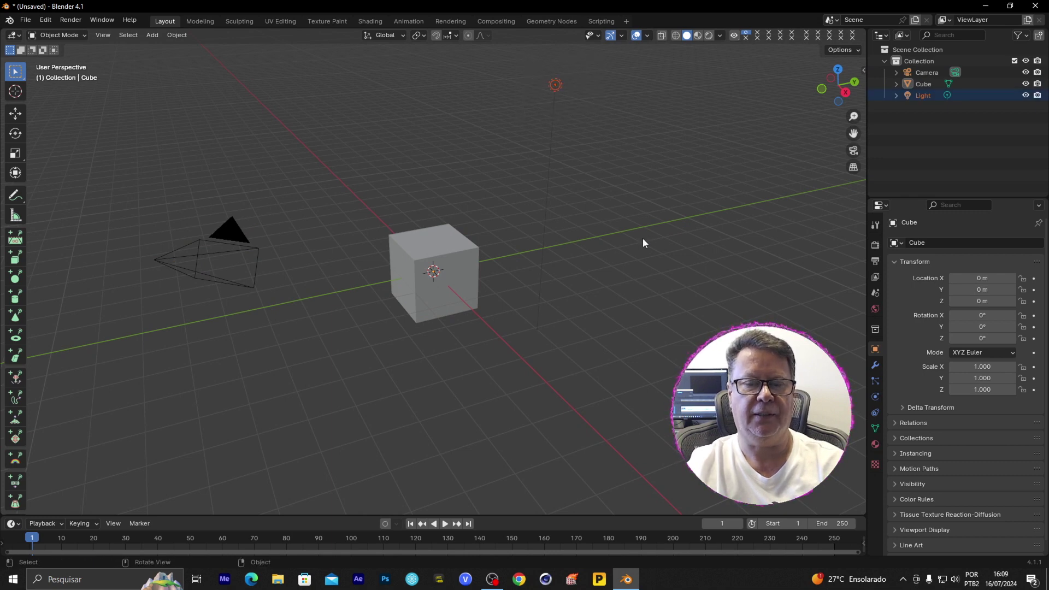
pyautogui.press('Delete')
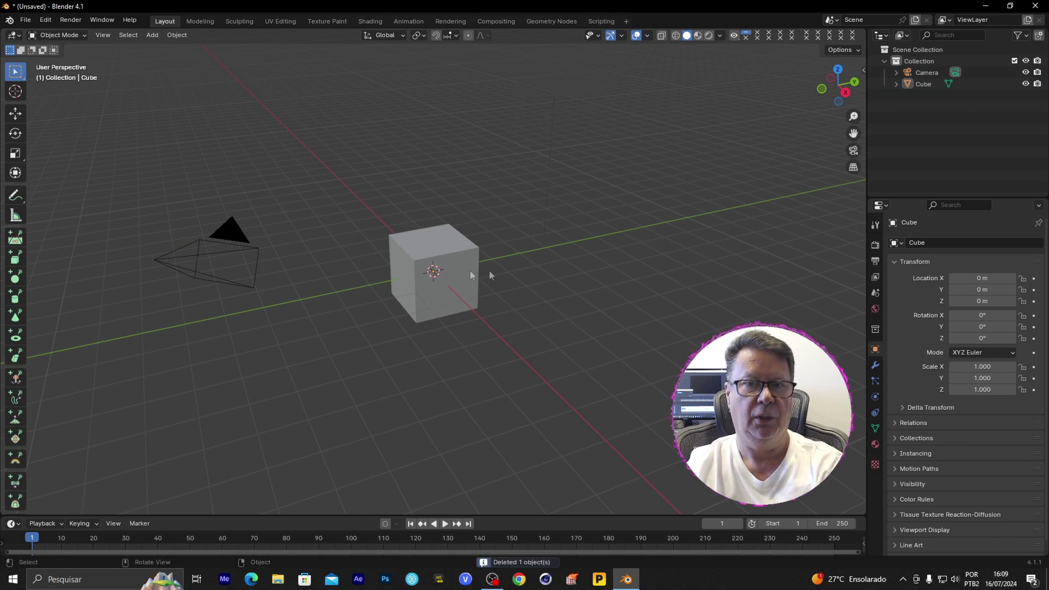
# Delete the default camera and cube so the scene is empty.
pyautogui.click(442, 273)
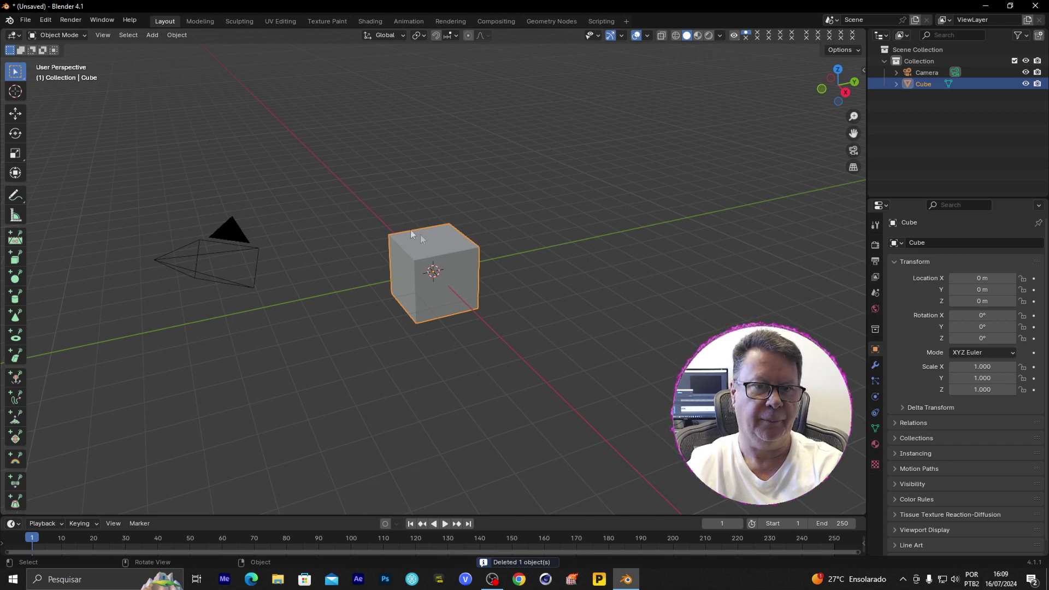
pyautogui.keyDown('shift'); pyautogui.moveTo(290, 197); pyautogui.dragTo(210, 288); pyautogui.keyUp('shift')
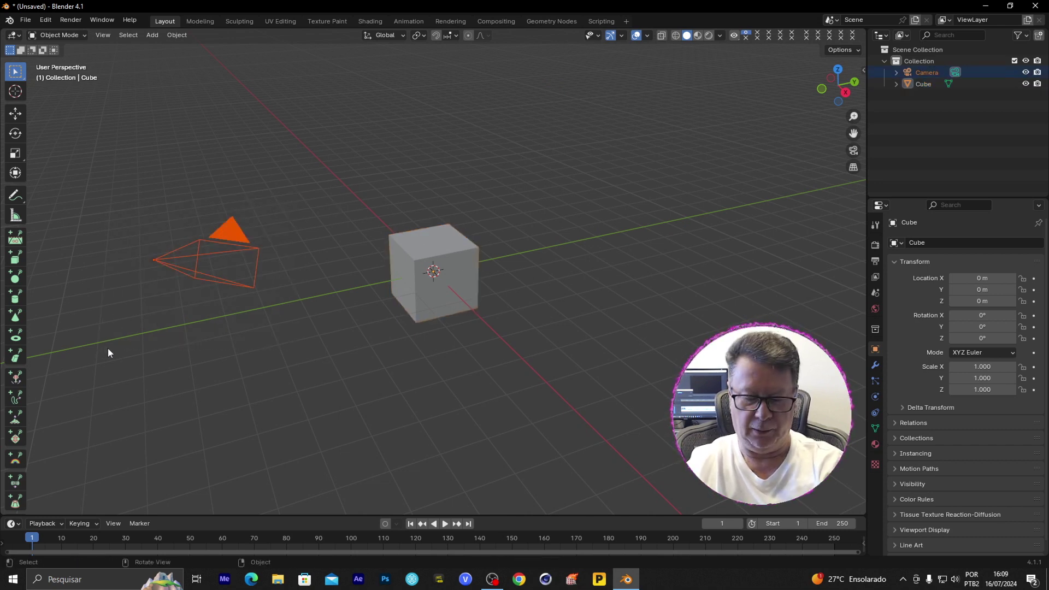
pyautogui.click(260, 308)
pyautogui.hotkey('ctrl', 'z')
pyautogui.press('Delete')
pyautogui.click(461, 282)
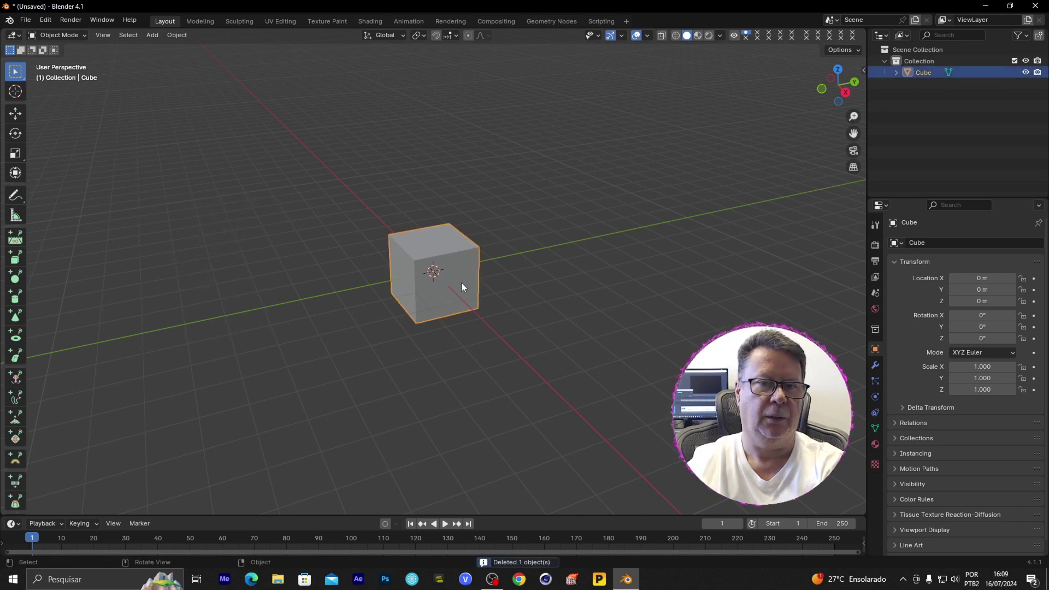
pyautogui.press('Delete')
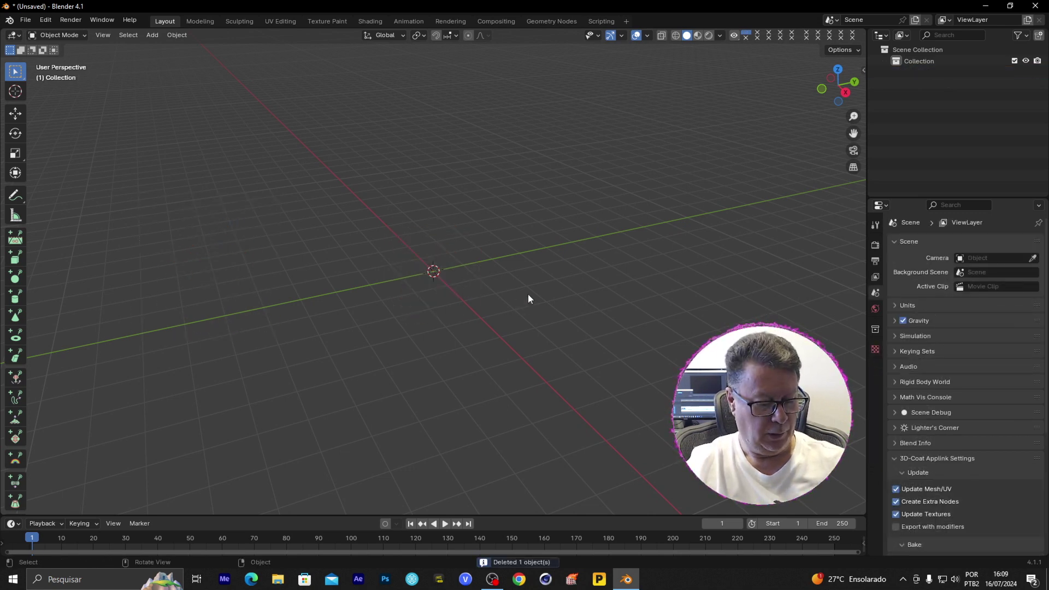
pyautogui.hotkey('shift', 'a')
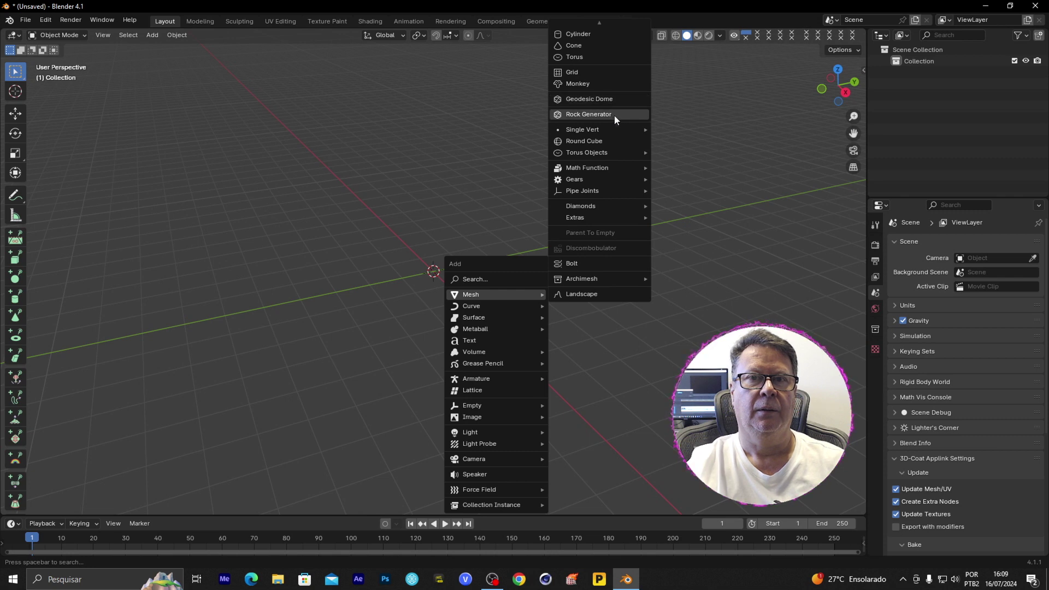
# Add a UV Sphere from the Mesh menu and apply Shade Smooth to it.
pyautogui.scroll(2, 605, 52)
pyautogui.scroll(1, 605, 37)
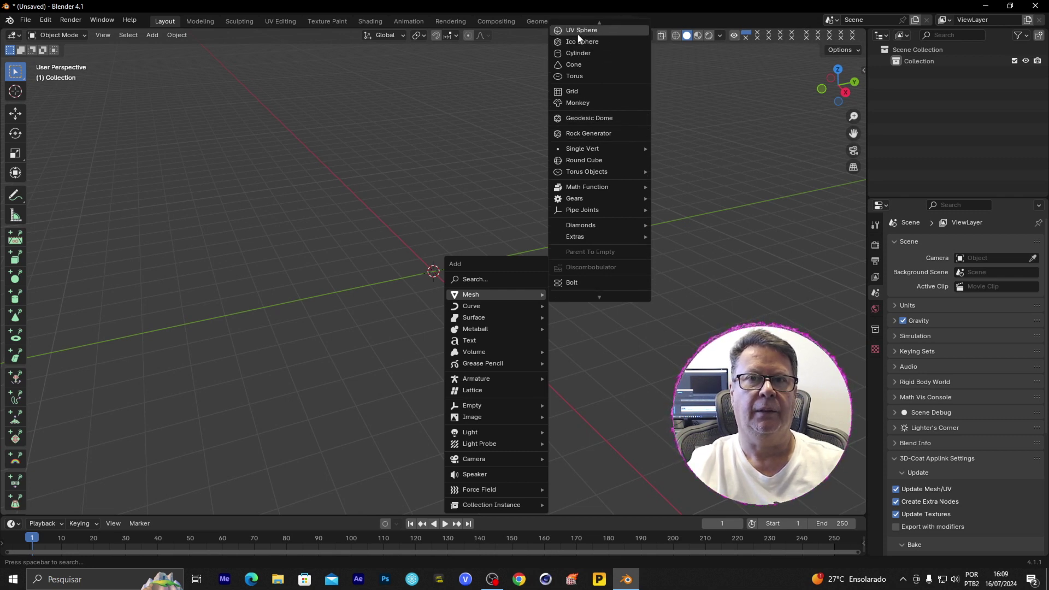
pyautogui.click(611, 31)
pyautogui.click(442, 267)
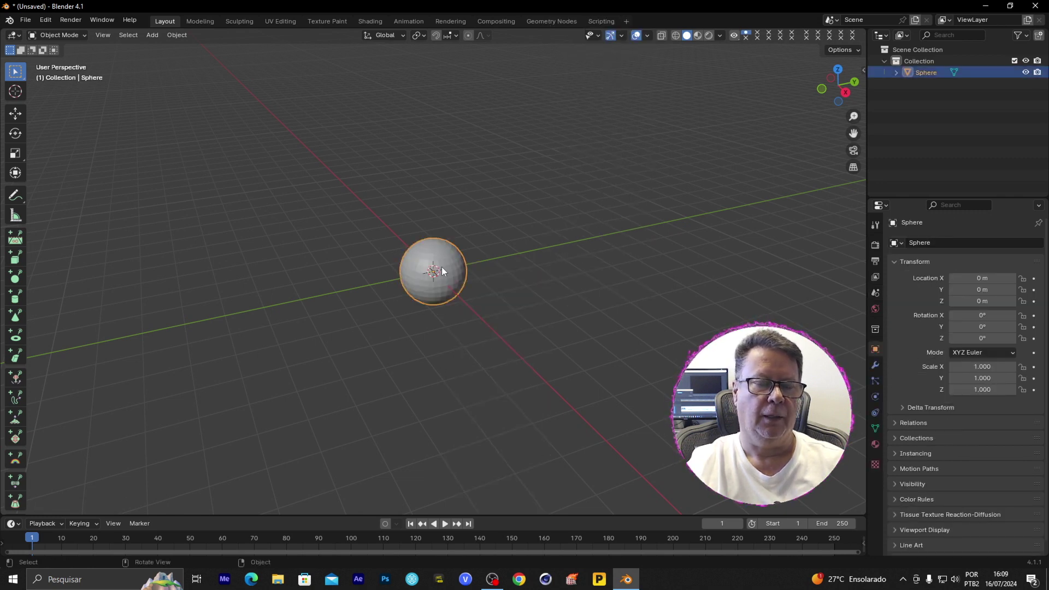
pyautogui.rightClick(445, 266)
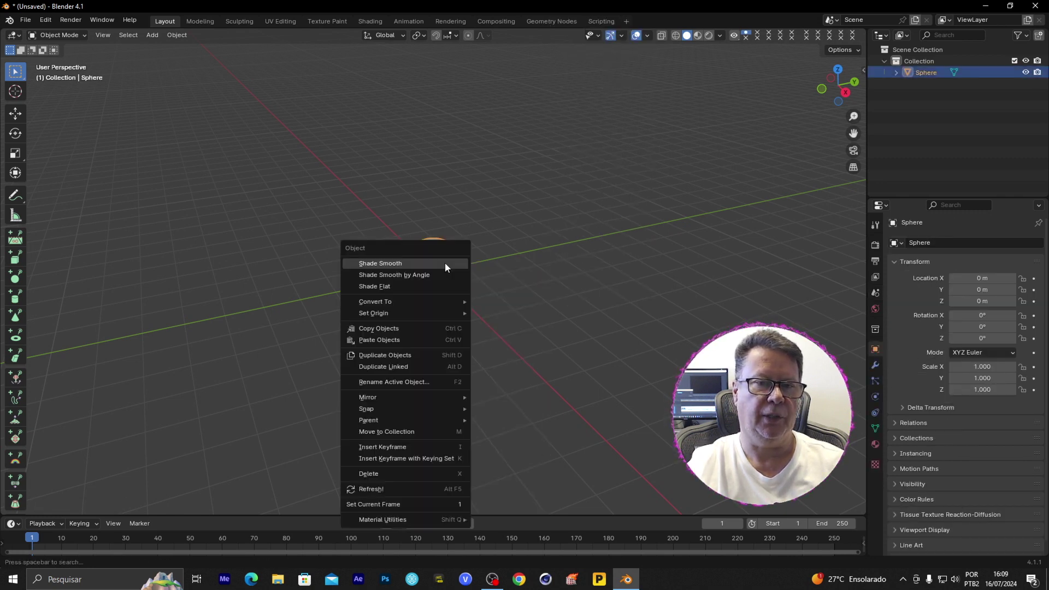
pyautogui.click(416, 264)
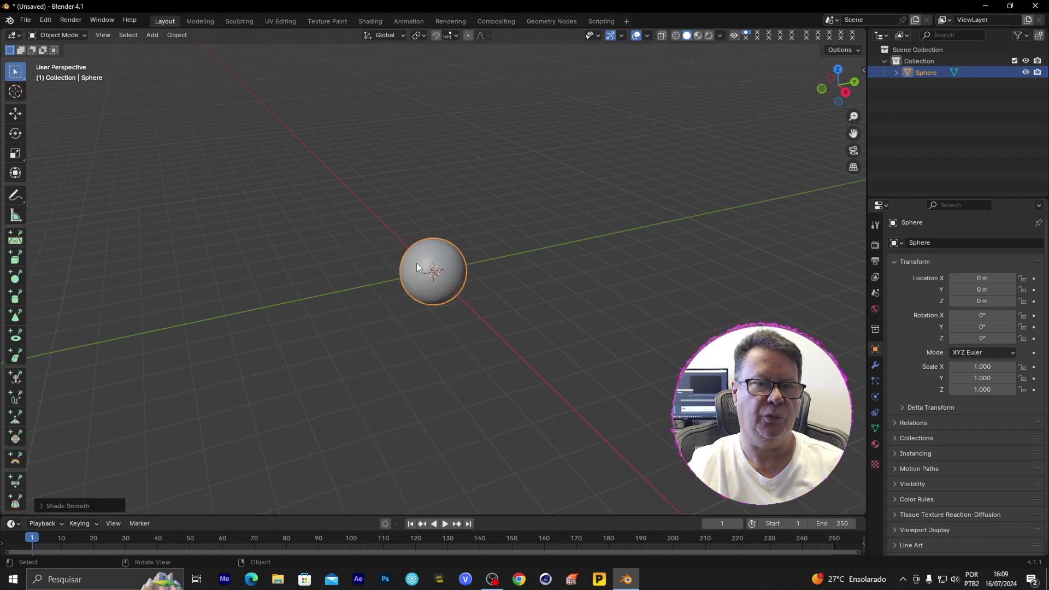
pyautogui.click(547, 298)
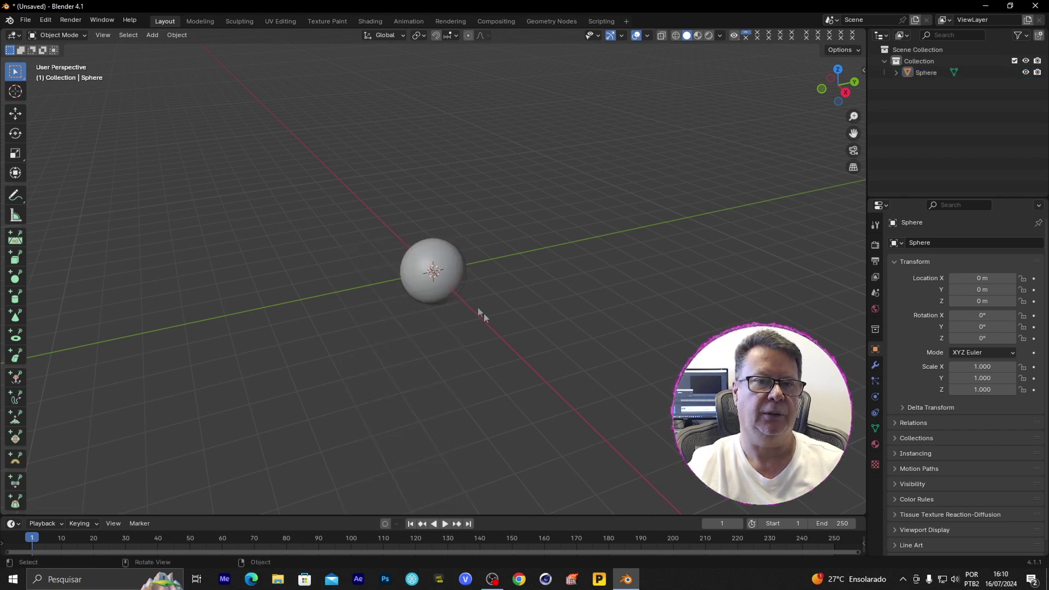
pyautogui.click(454, 285)
pyautogui.click(562, 287)
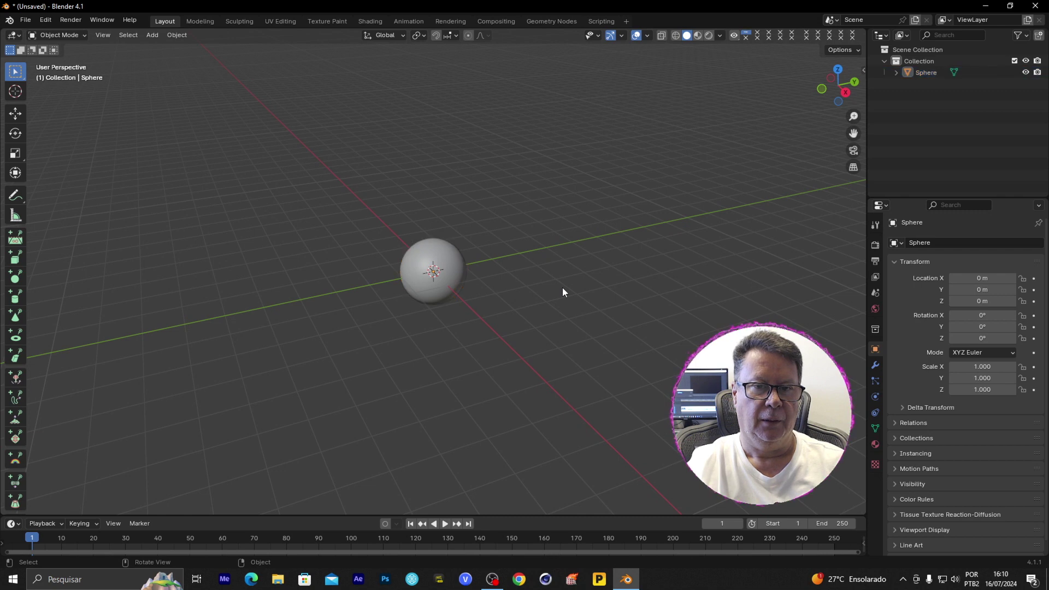
# Switch to the Animation workspace and frame the sphere in Front Orthographic view.
pyautogui.press('KP_1')
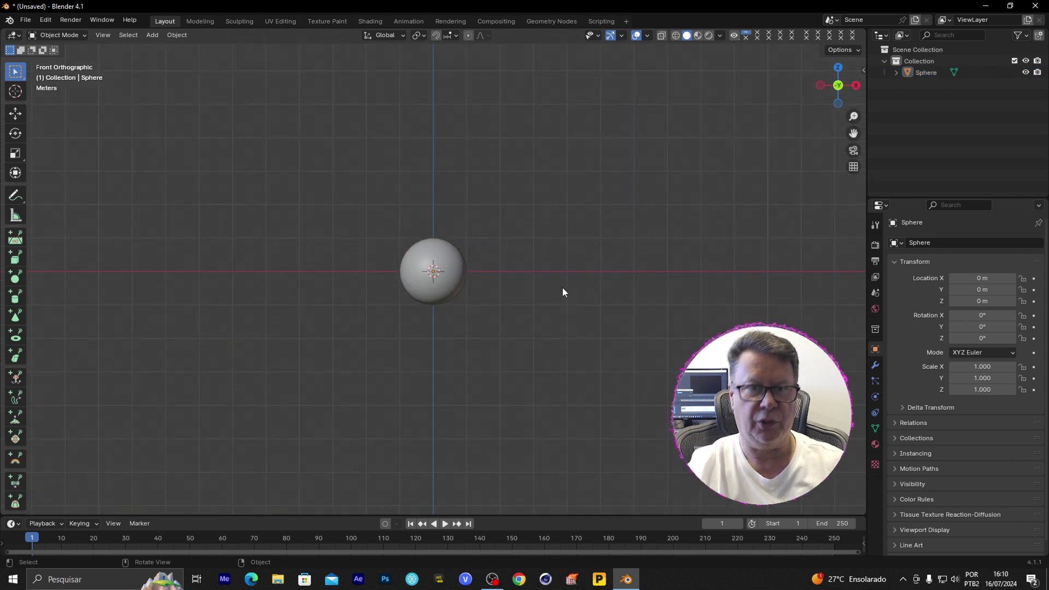
pyautogui.click(409, 22)
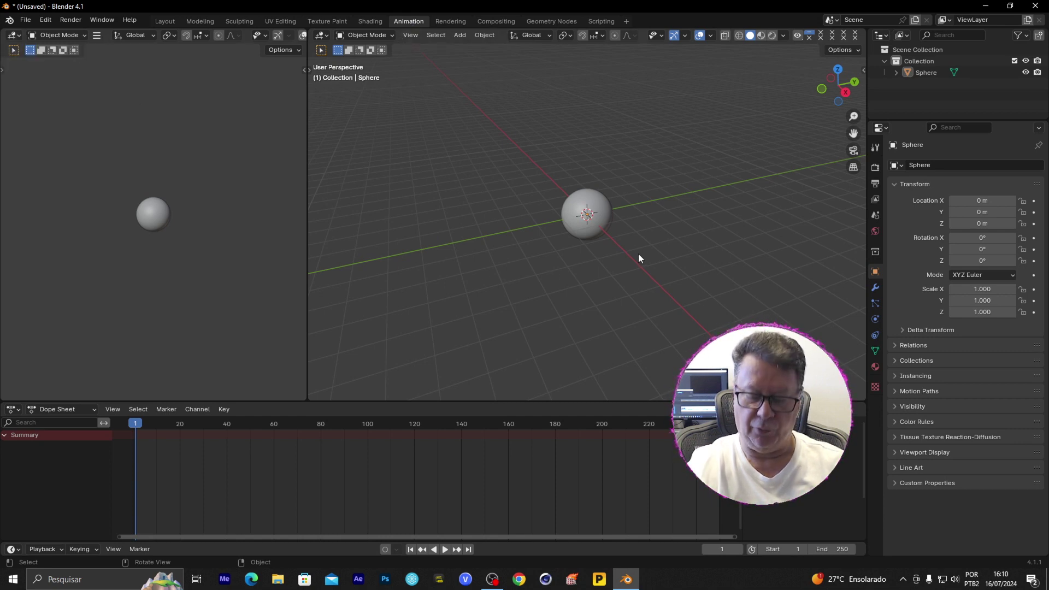
pyautogui.press('KP_1')
pyautogui.moveTo(639, 254)
pyautogui.keyDown('shift'); pyautogui.mouseDown(button='middle')
pyautogui.moveTo(655, 277)
pyautogui.moveTo(628, 366)
pyautogui.moveTo(642, 330)
pyautogui.mouseUp(button='middle'); pyautogui.keyUp('shift')
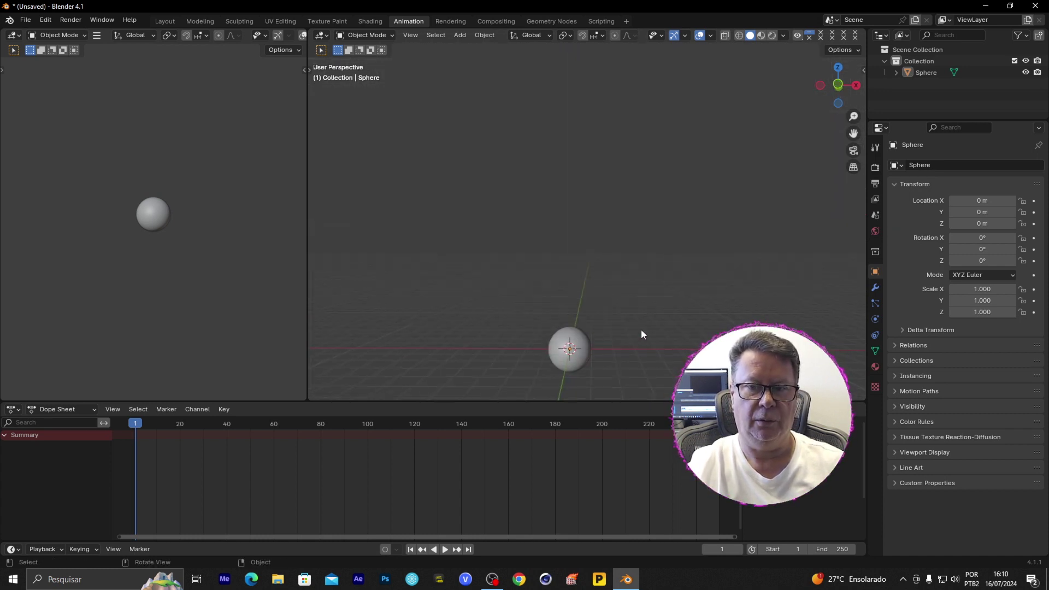
pyautogui.press('KP_1')
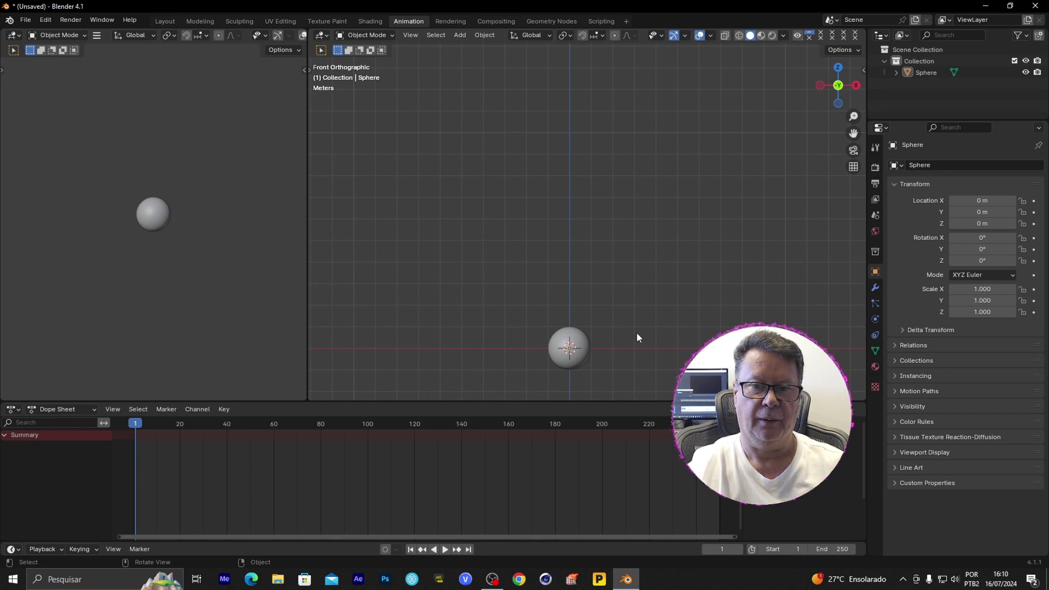
pyautogui.moveTo(637, 333); pyautogui.dragTo(651, 323, button='middle')
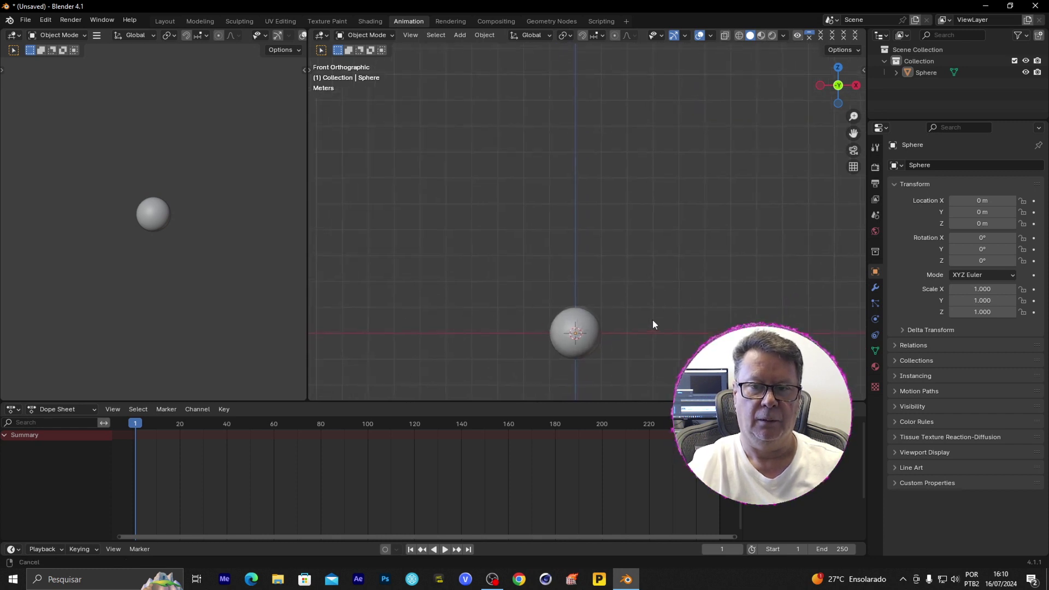
pyautogui.keyDown('shift'); pyautogui.moveTo(650, 323); pyautogui.dragTo(664, 296, button='middle'); pyautogui.keyUp('shift')
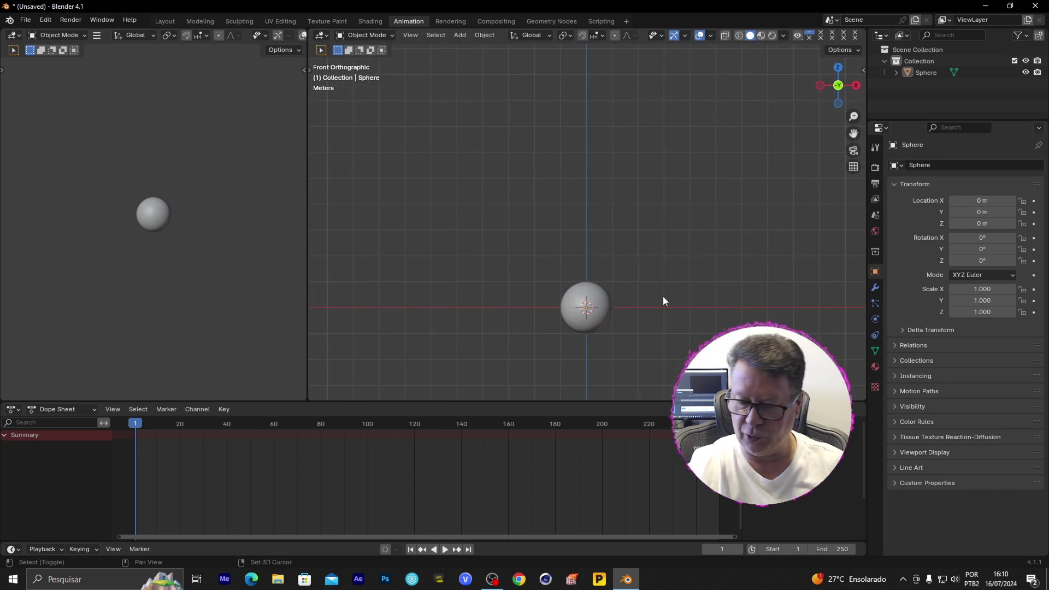
pyautogui.moveTo(663, 296)
pyautogui.keyDown('shift'); pyautogui.mouseDown(button='middle')
pyautogui.moveTo(640, 311)
pyautogui.moveTo(648, 335)
pyautogui.moveTo(654, 319)
pyautogui.mouseUp(button='middle'); pyautogui.keyUp('shift')
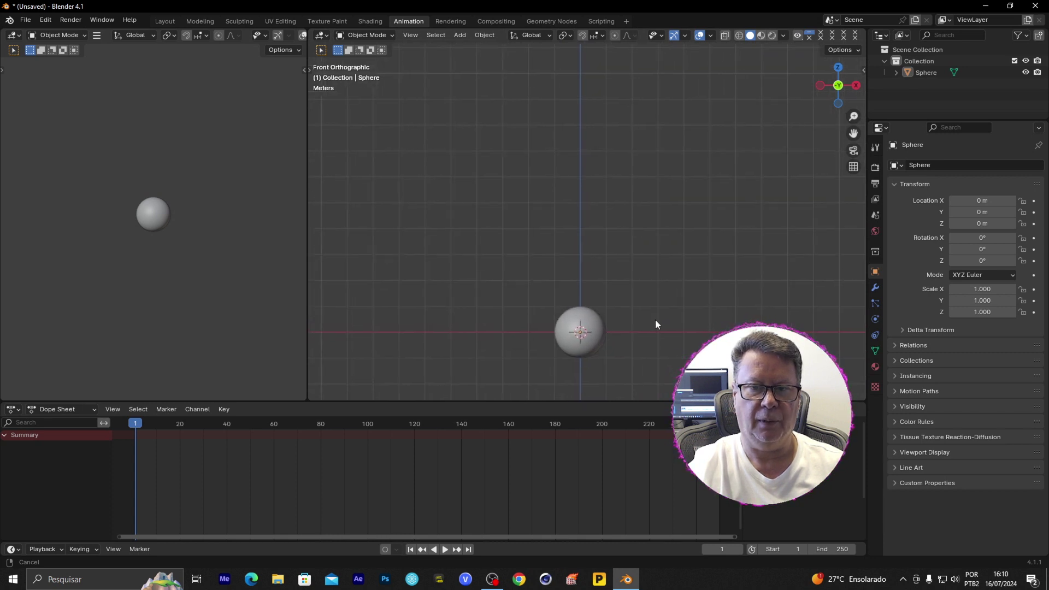
# Enable the Move gizmo and raise the sphere to about Z 10 m.
pyautogui.click(686, 36)
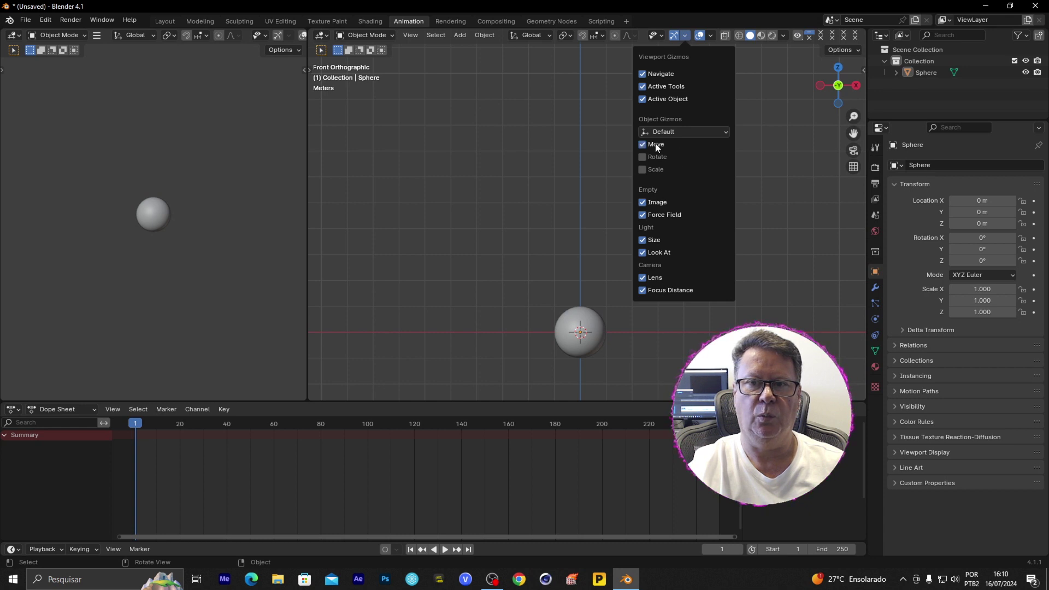
pyautogui.click(584, 322)
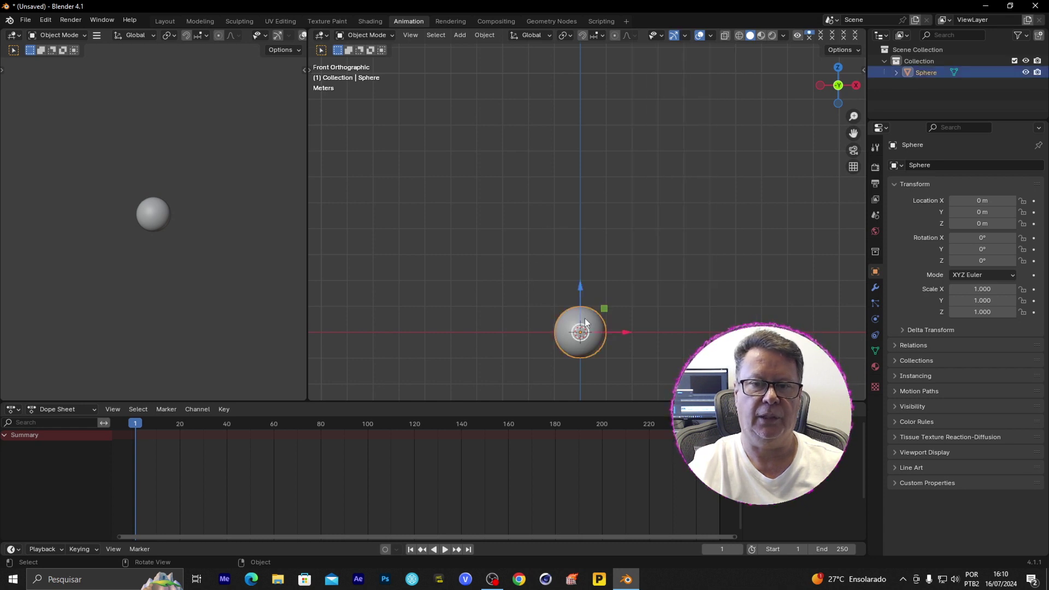
pyautogui.click(678, 289)
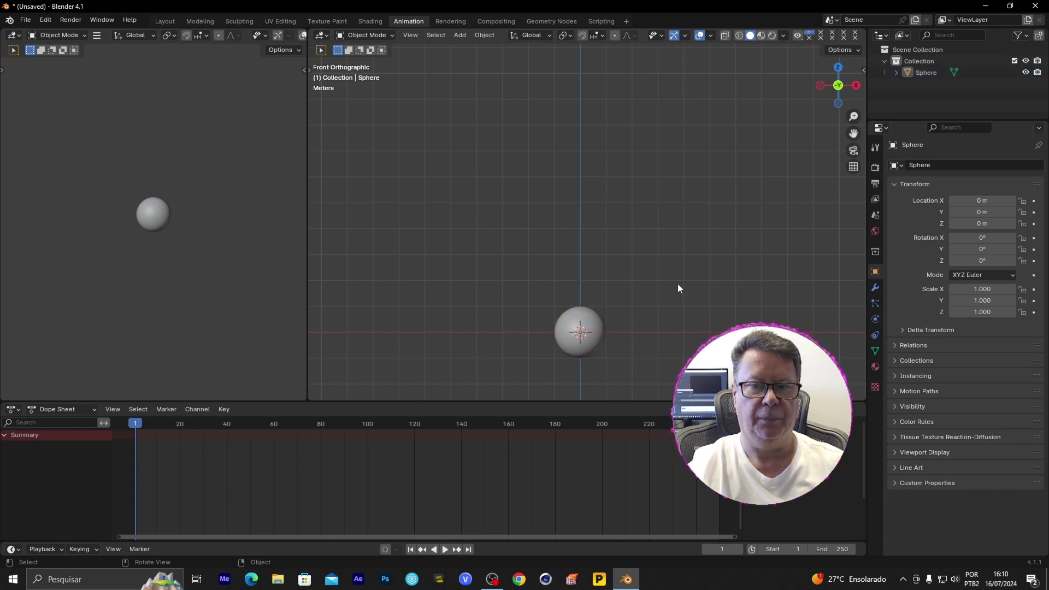
pyautogui.click(593, 326)
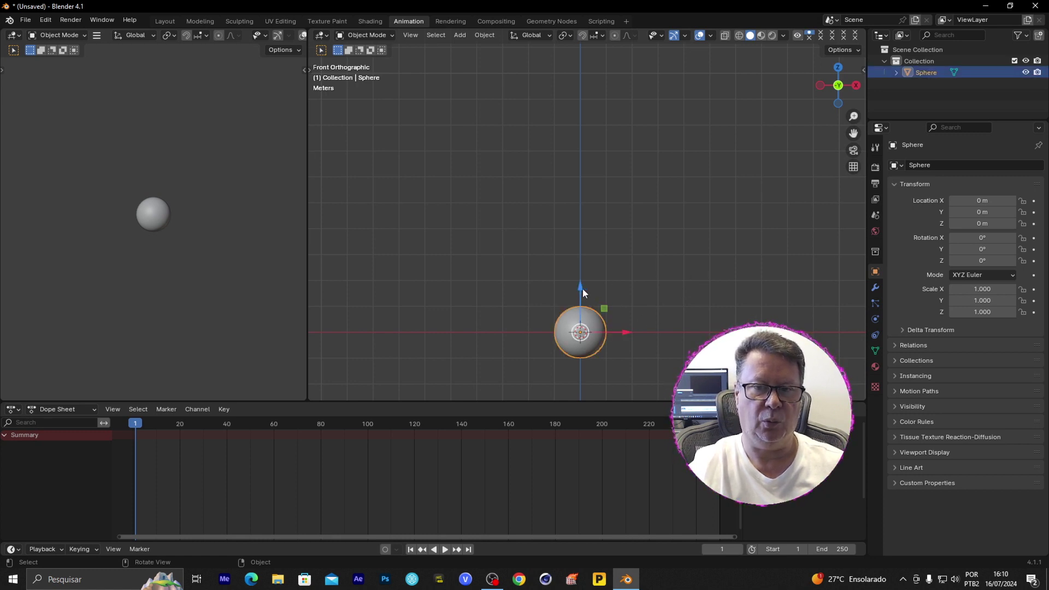
pyautogui.moveTo(583, 288)
pyautogui.mouseDown()
pyautogui.moveTo(615, 41)
pyautogui.moveTo(613, 396)
pyautogui.mouseUp()
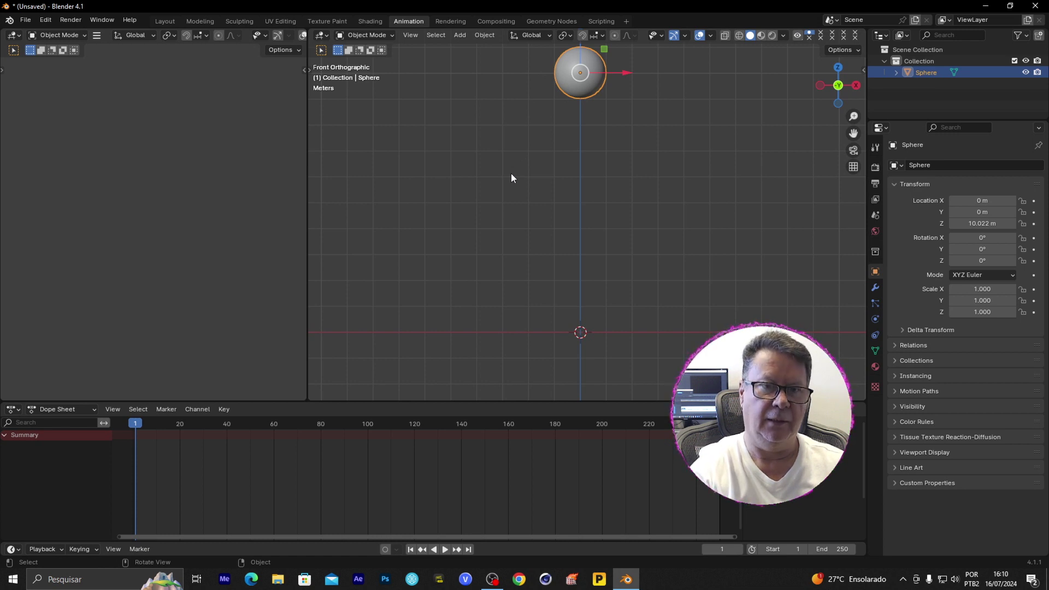
# Keyframe the sphere's transforms at frame 1 and set the end frame to 30.
pyautogui.press('i')
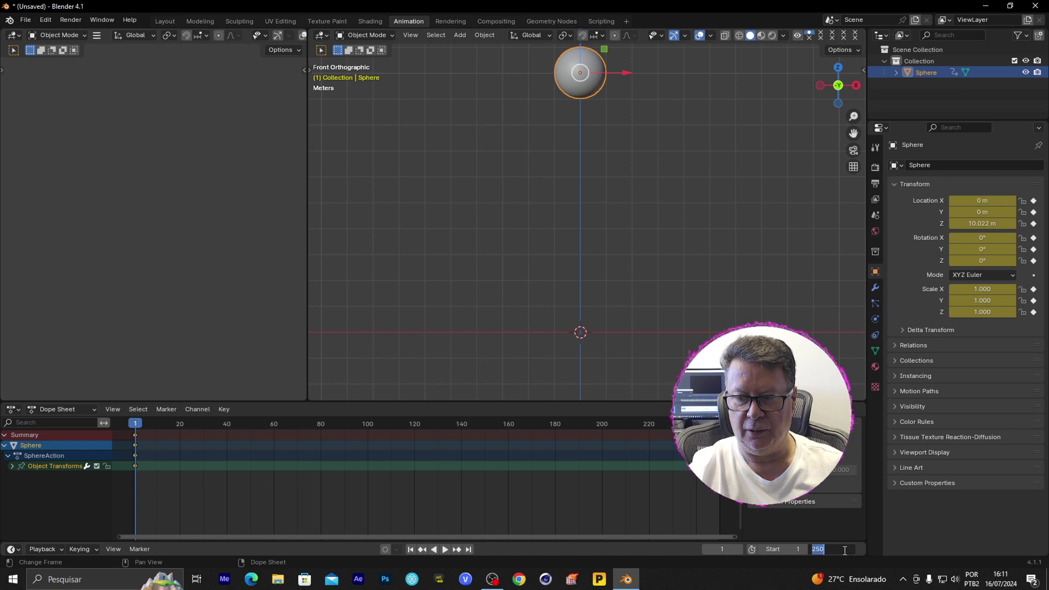
pyautogui.write('30')
pyautogui.press('Return')
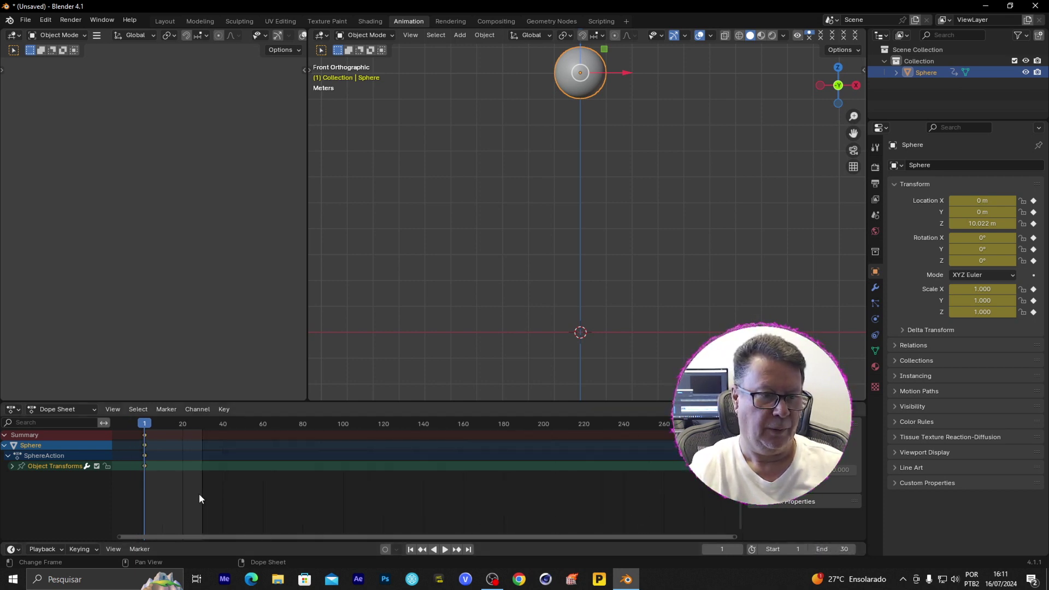
pyautogui.scroll(3, 199, 494)
pyautogui.scroll(2, 201, 498)
pyautogui.scroll(2, 203, 506)
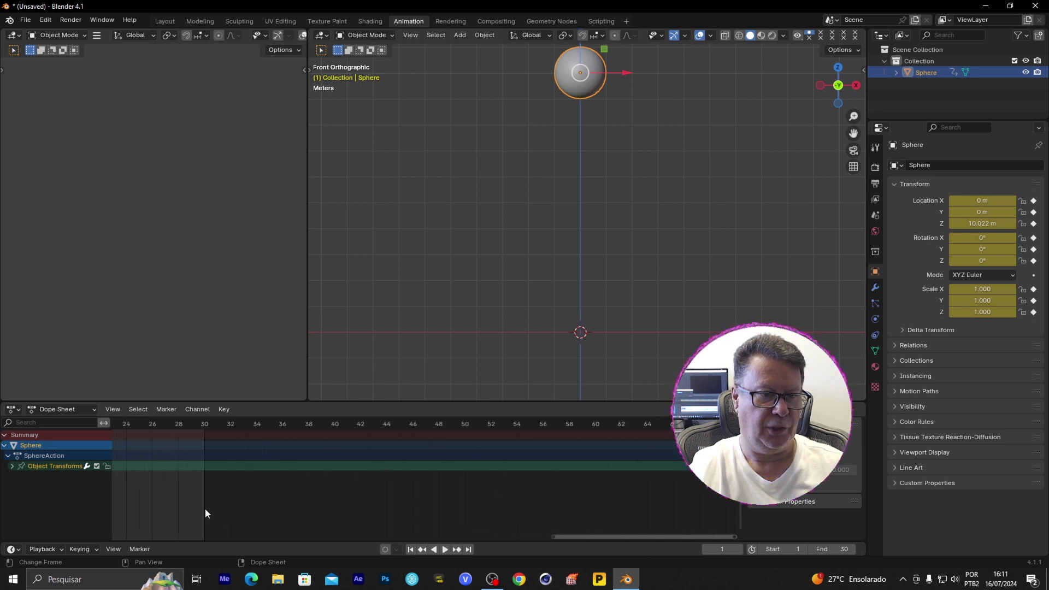
pyautogui.keyDown('ctrl'); pyautogui.hscroll(-1, 445, 483); pyautogui.keyUp('ctrl')
pyautogui.scroll(1, 447, 491)
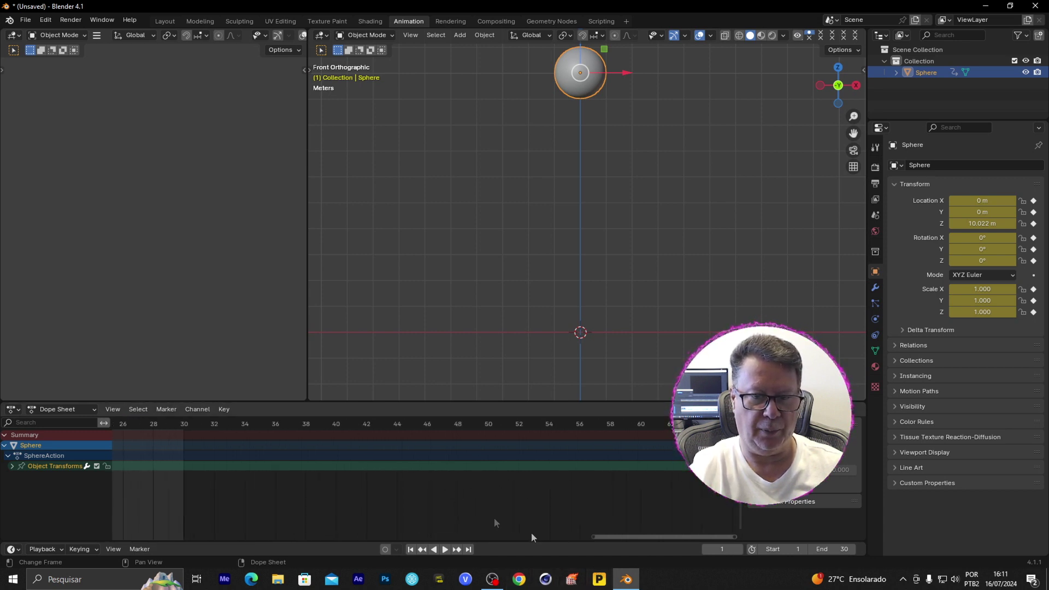
pyautogui.moveTo(654, 537); pyautogui.dragTo(369, 541)
pyautogui.scroll(2, 428, 507)
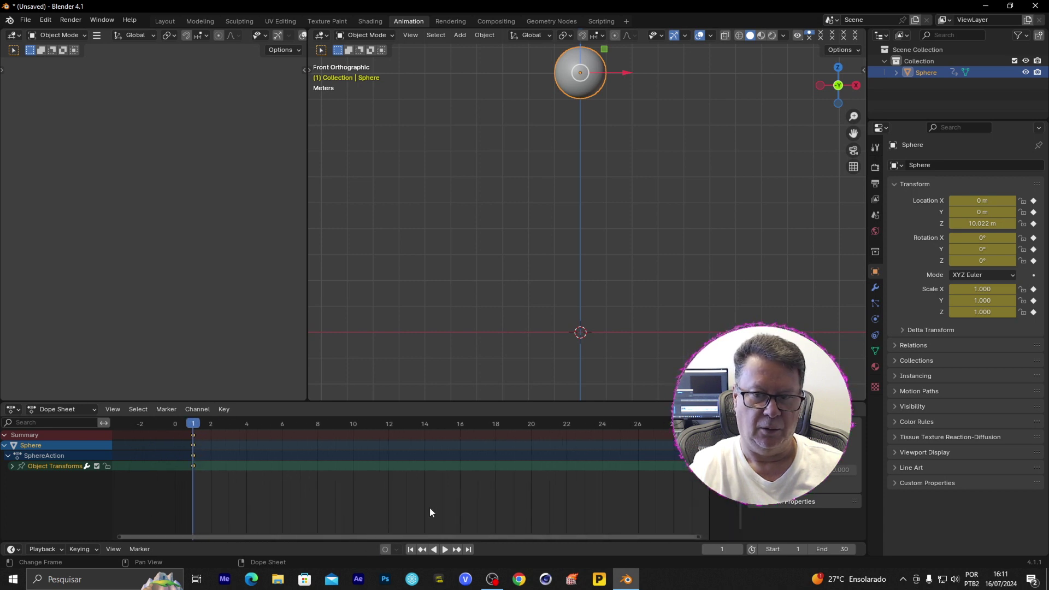
pyautogui.scroll(1, 429, 507)
pyautogui.moveTo(406, 540); pyautogui.dragTo(417, 540)
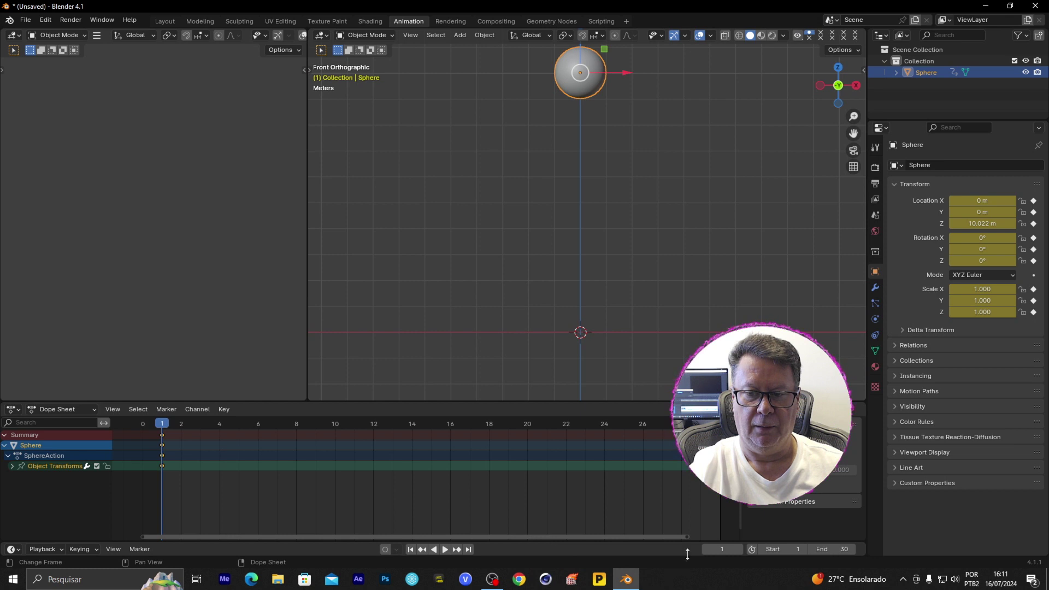
pyautogui.moveTo(687, 537); pyautogui.dragTo(702, 535)
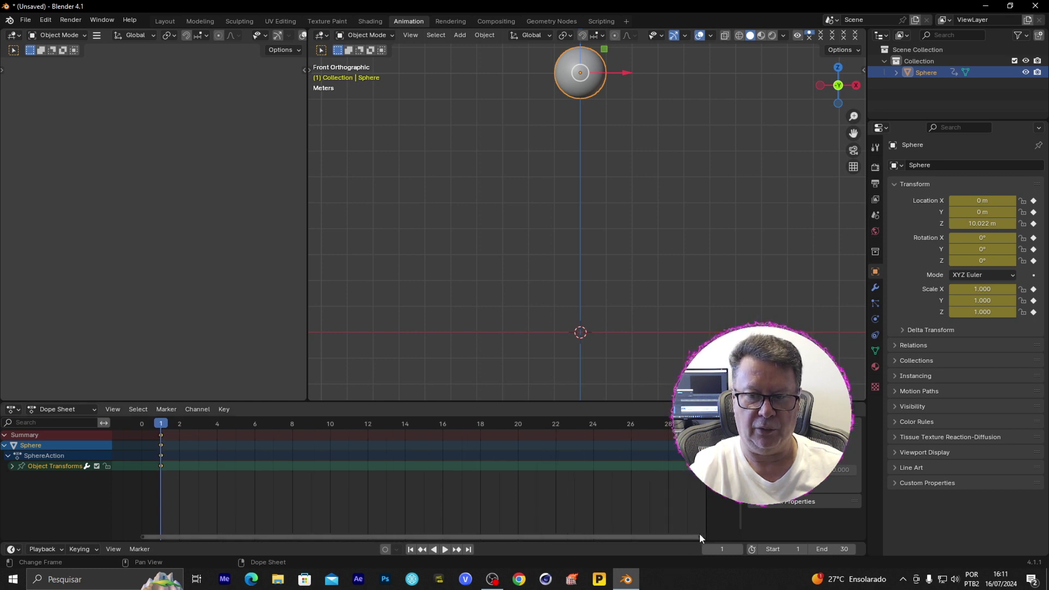
pyautogui.moveTo(143, 537); pyautogui.dragTo(140, 534)
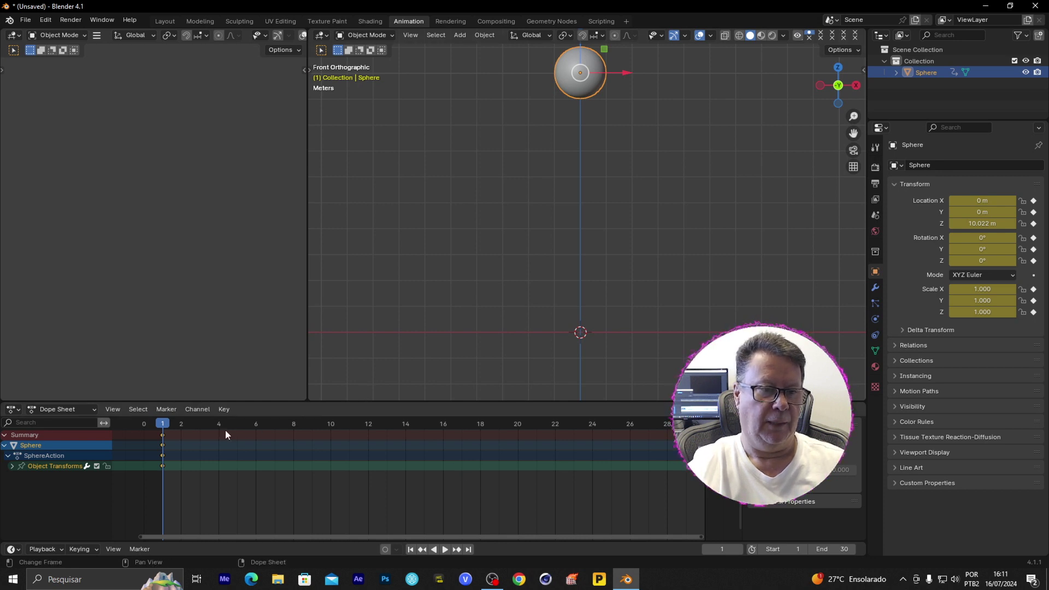
pyautogui.click(238, 424)
pyautogui.press('space')
# At frame 15 with Auto Keying on, lower the sphere to Z 1.0127 m.
pyautogui.moveTo(241, 425); pyautogui.dragTo(425, 441)
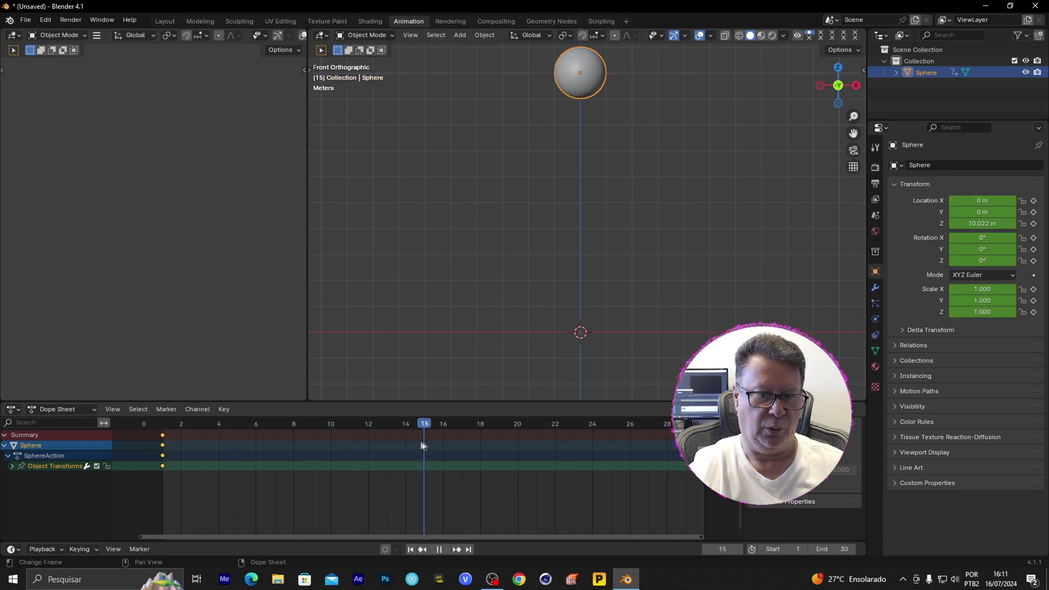
pyautogui.click(385, 550)
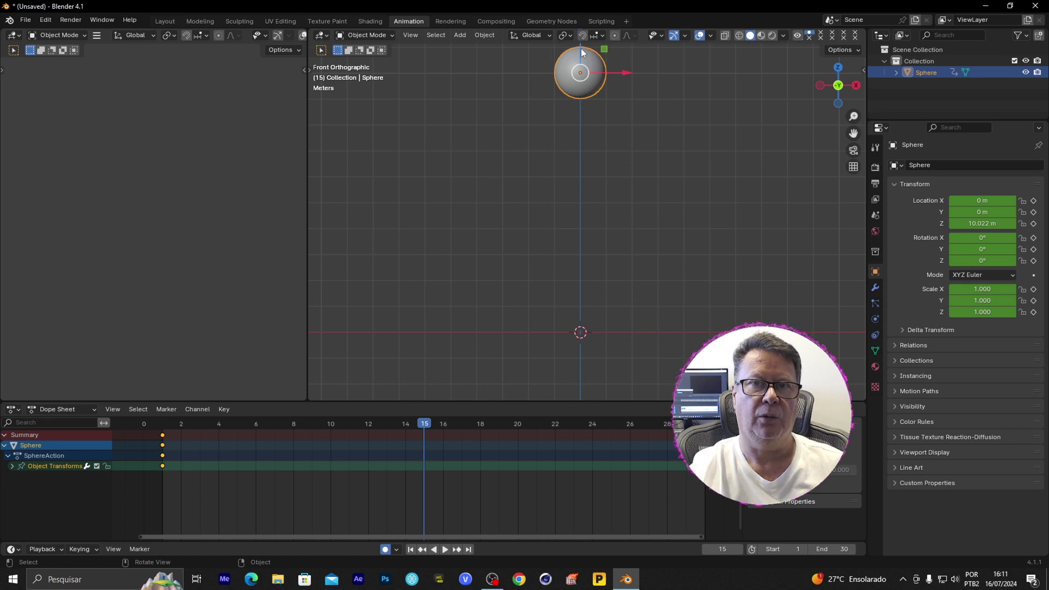
pyautogui.moveTo(581, 53); pyautogui.dragTo(608, 285)
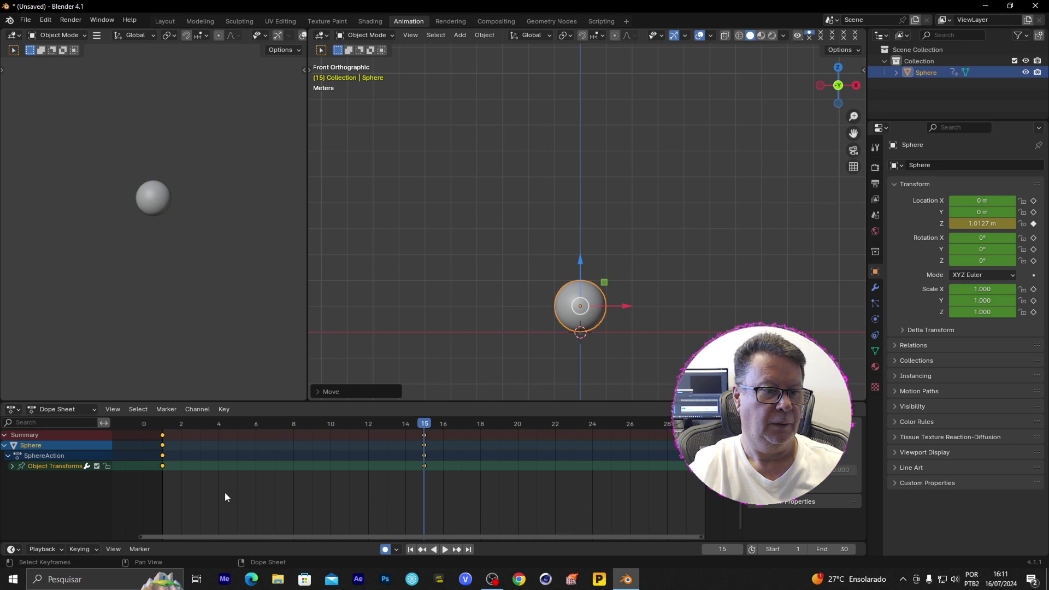
pyautogui.moveTo(193, 496); pyautogui.dragTo(144, 424)
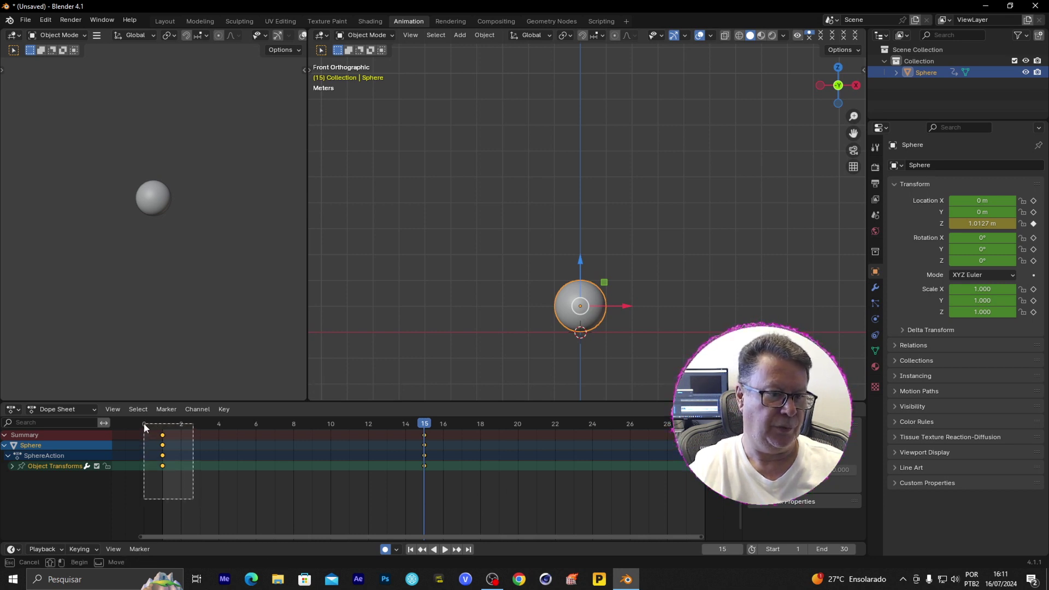
# Copy the frame 1 keyframes and paste them at frame 30.
pyautogui.rightClick(163, 435)
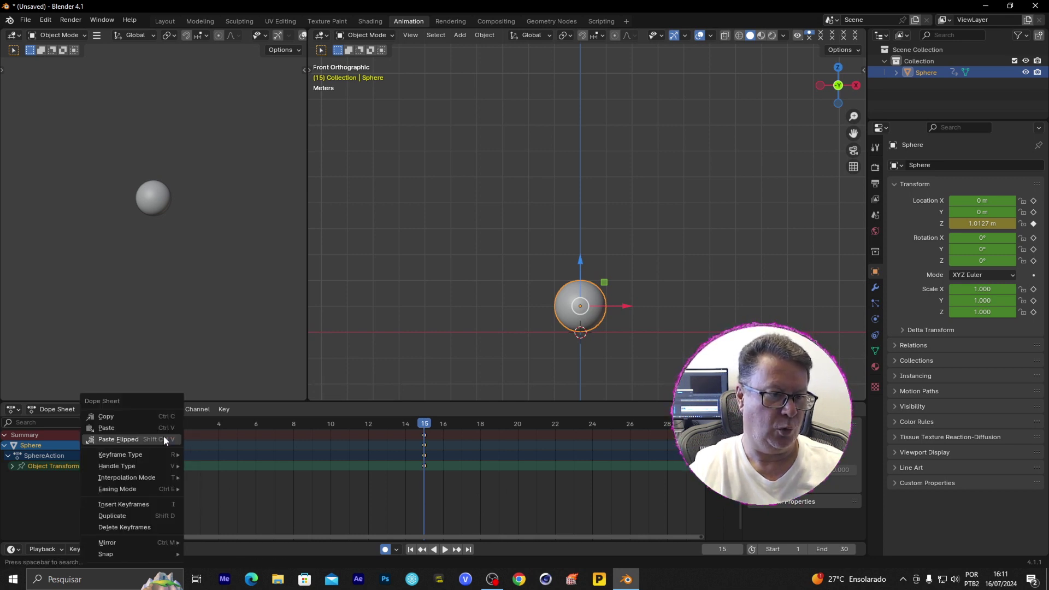
pyautogui.click(134, 417)
pyautogui.moveTo(427, 426); pyautogui.dragTo(705, 424)
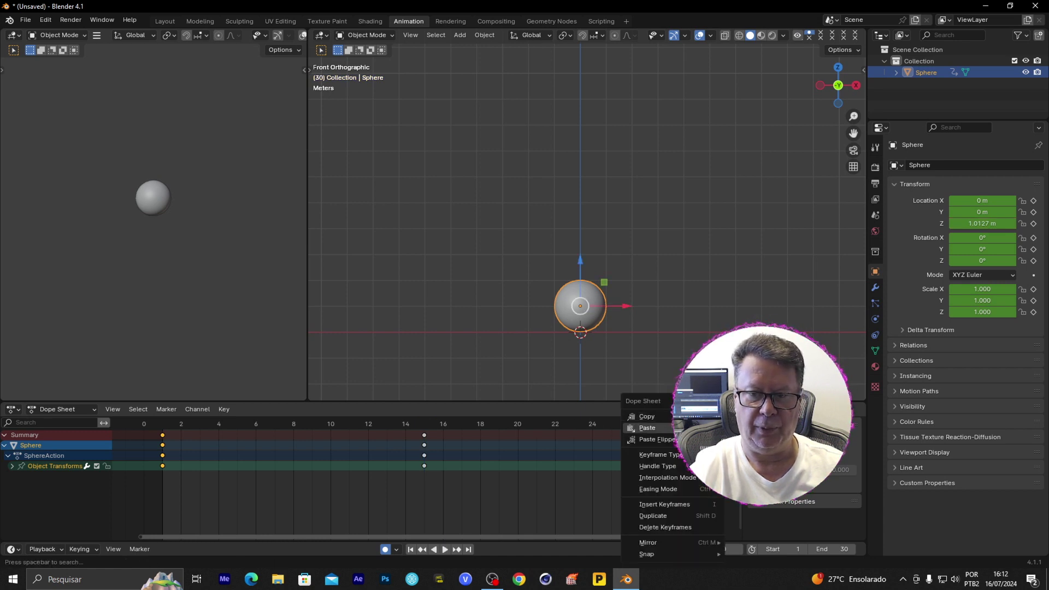
pyautogui.click(648, 428)
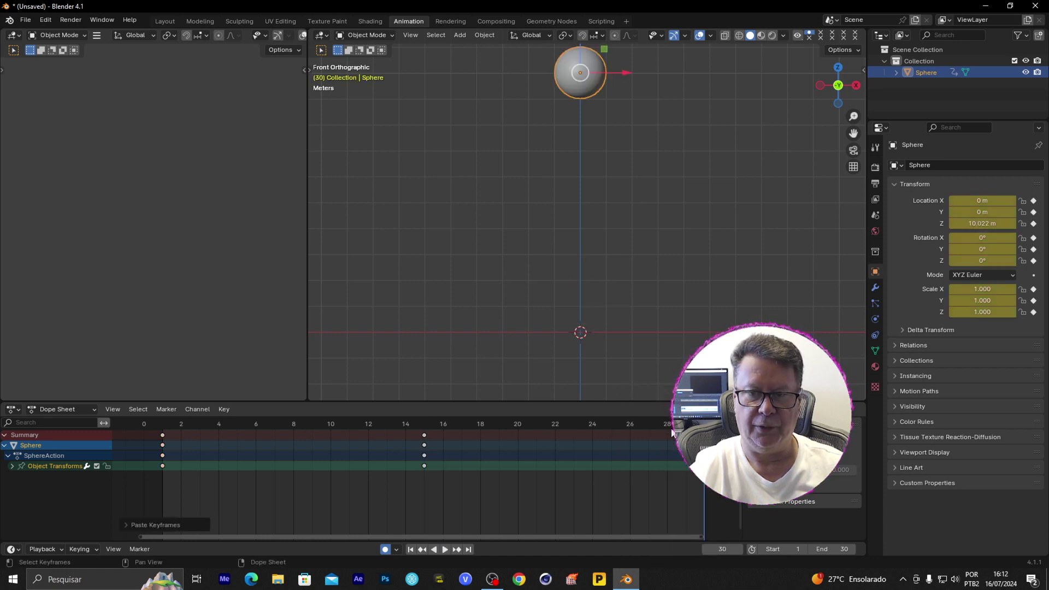
# Play the bounce from frame 1, then park the playhead at frame 15.
pyautogui.click(437, 552)
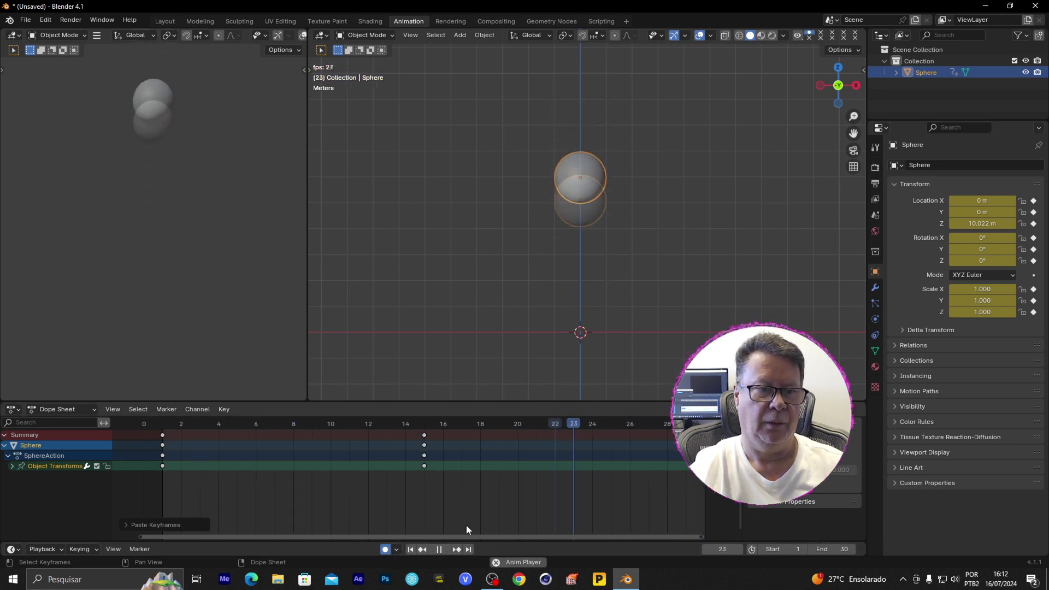
pyautogui.click(237, 426)
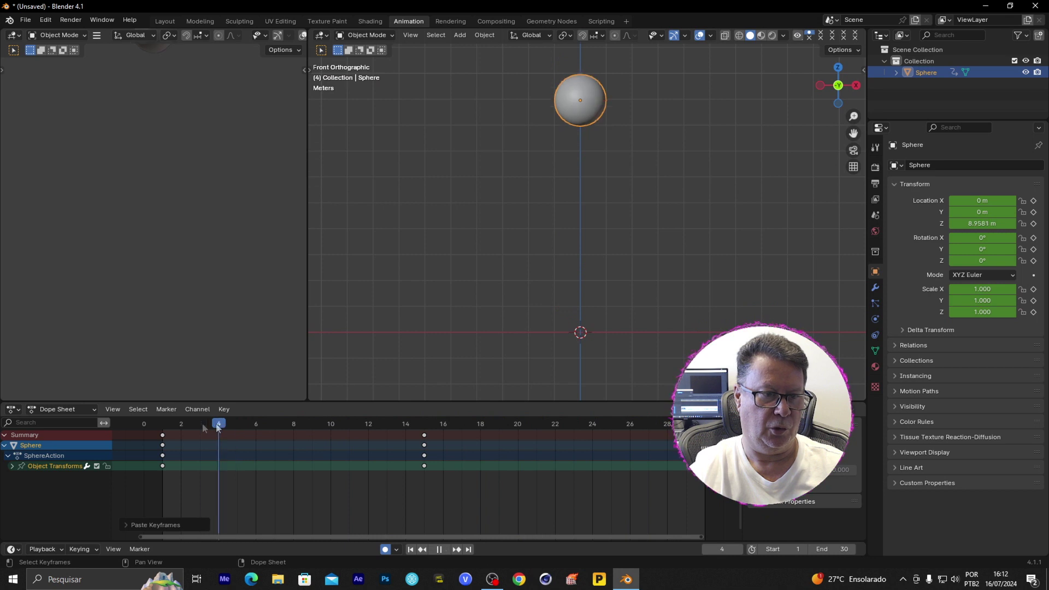
pyautogui.moveTo(232, 428); pyautogui.dragTo(170, 428)
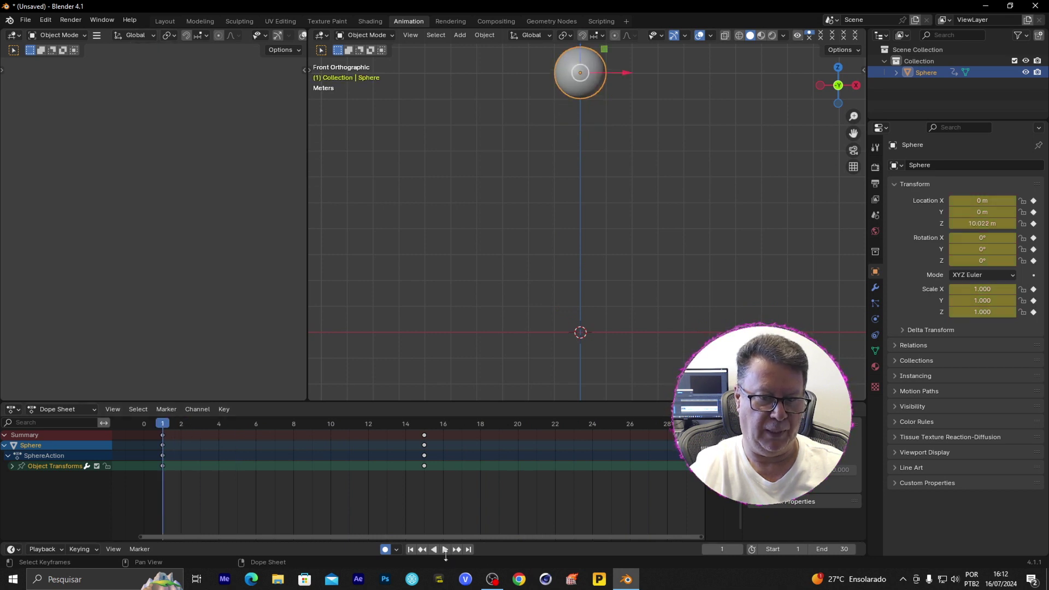
pyautogui.click(444, 550)
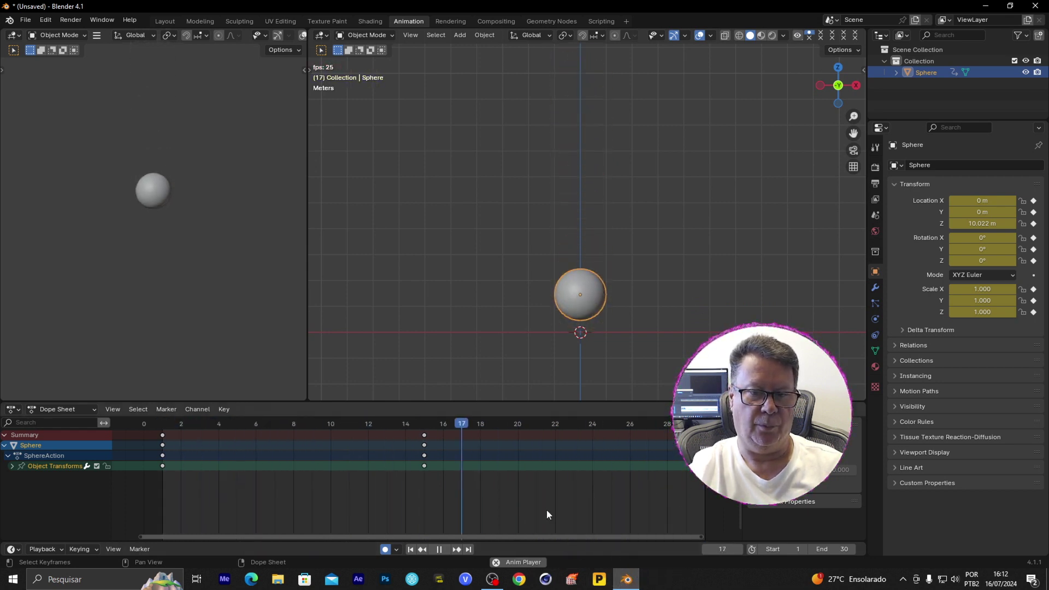
pyautogui.press('space')
pyautogui.moveTo(527, 425)
pyautogui.mouseDown()
pyautogui.moveTo(405, 424)
pyautogui.moveTo(426, 423)
pyautogui.mouseUp()
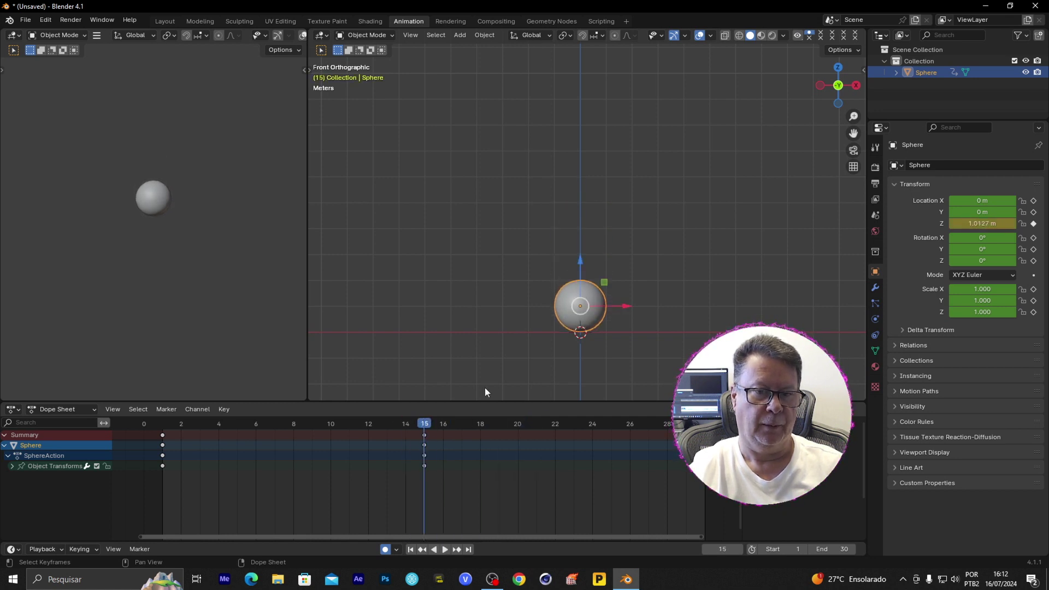
pyautogui.click(537, 300)
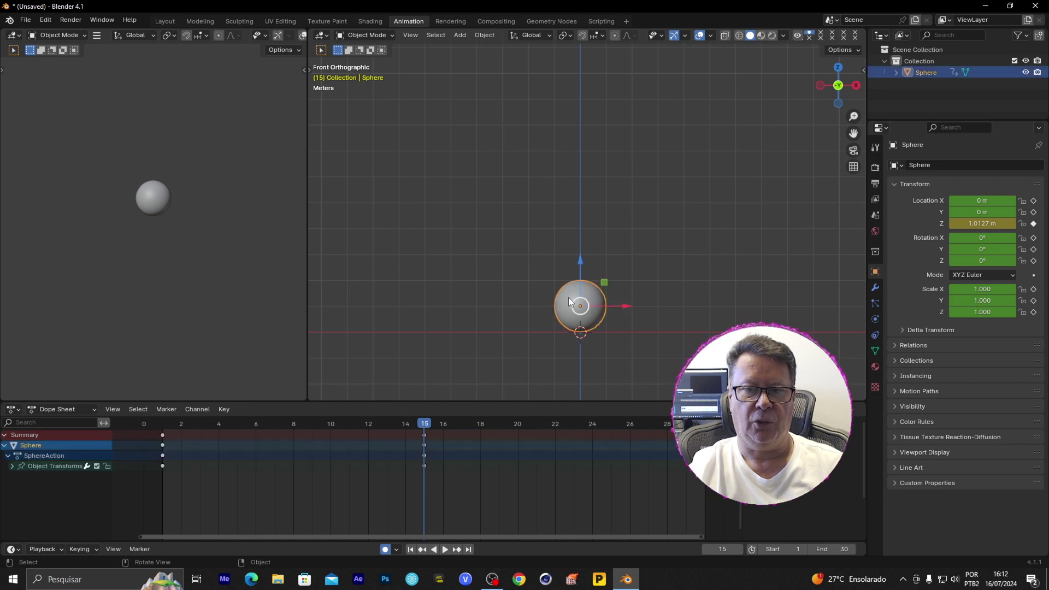
# Add a Maintain Volume constraint (Strict, free axis Y) to the sphere.
pyautogui.click(875, 337)
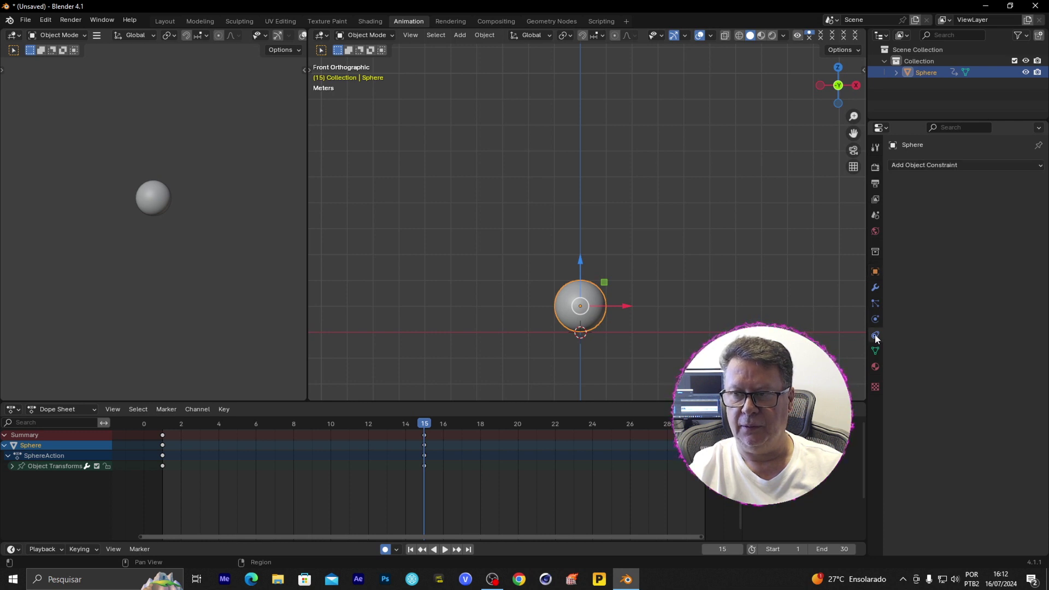
pyautogui.click(964, 166)
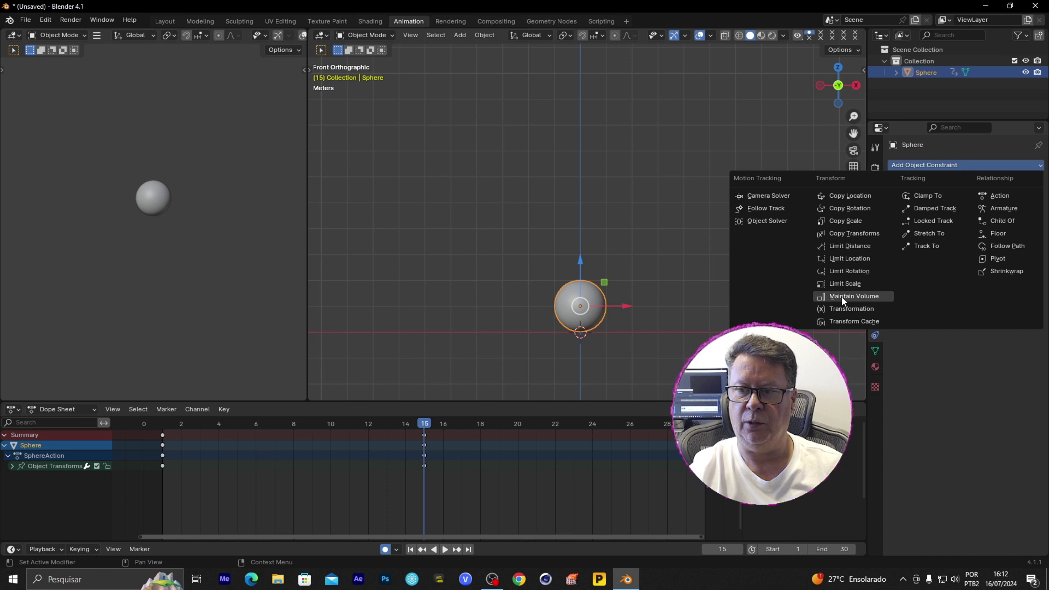
pyautogui.click(859, 298)
pyautogui.click(705, 313)
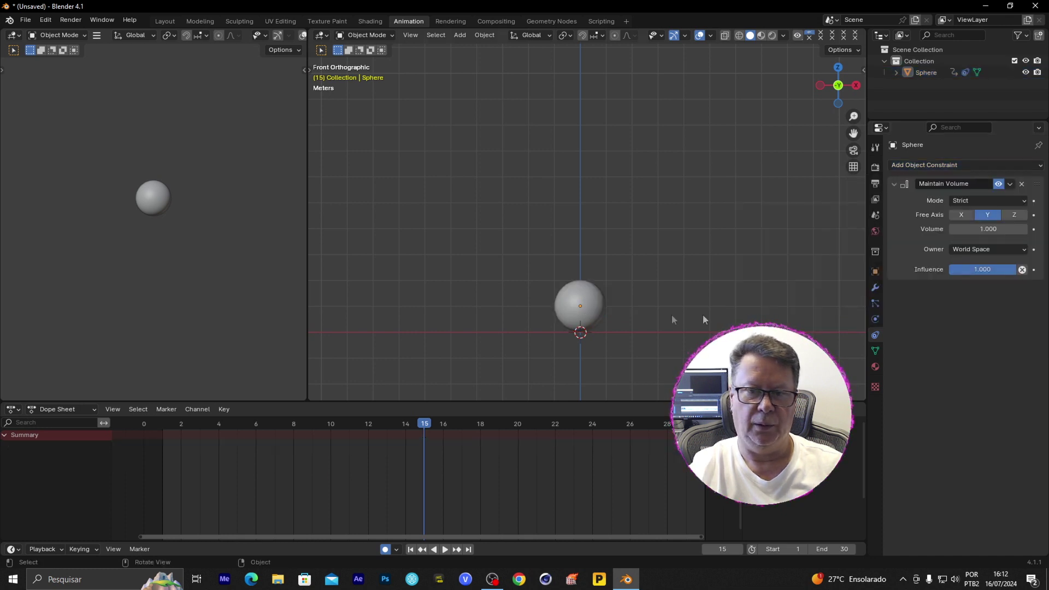
pyautogui.click(586, 300)
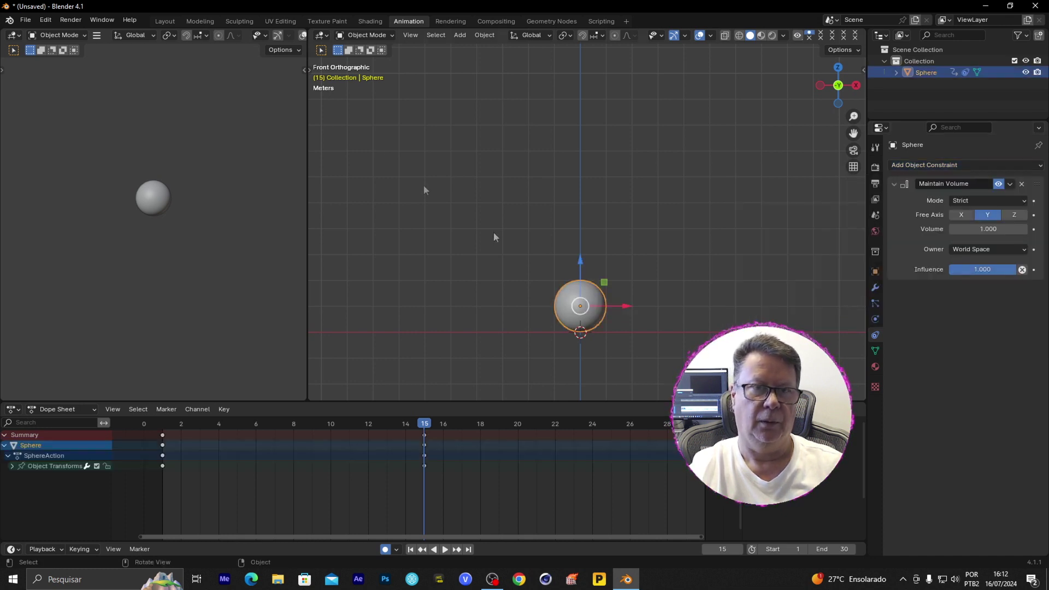
# Show the viewport toolbar and choose the Scale tool.
pyautogui.click(310, 70)
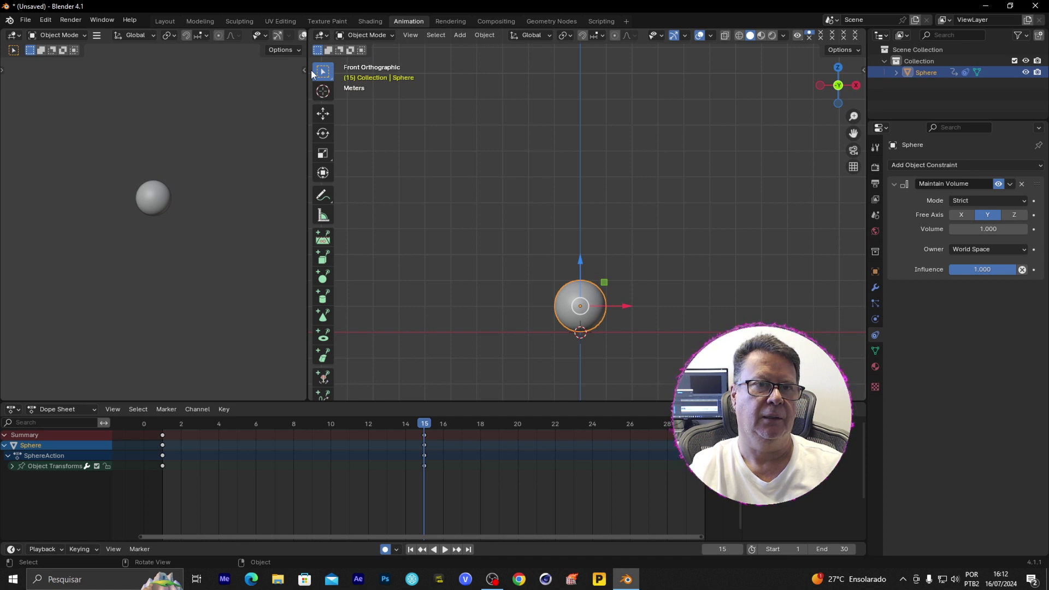
pyautogui.click(389, 148)
pyautogui.press('t')
pyautogui.press('t')
pyautogui.press('t')
pyautogui.press('t')
pyautogui.press('t')
pyautogui.press('t')
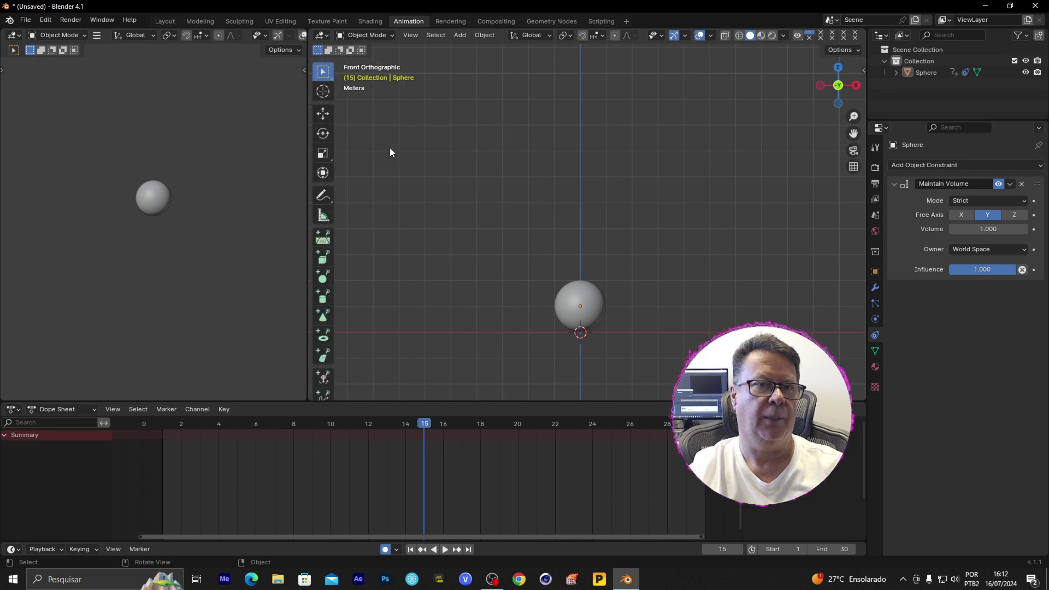
pyautogui.click(323, 153)
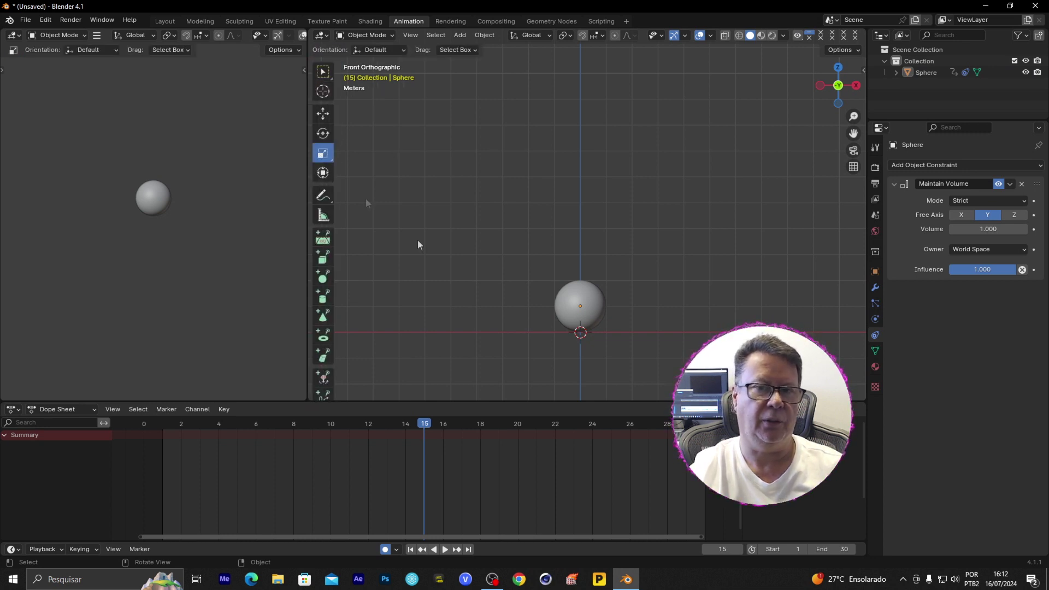
# At frame 15, squash the sphere flat and move it down onto the ground.
pyautogui.click(575, 317)
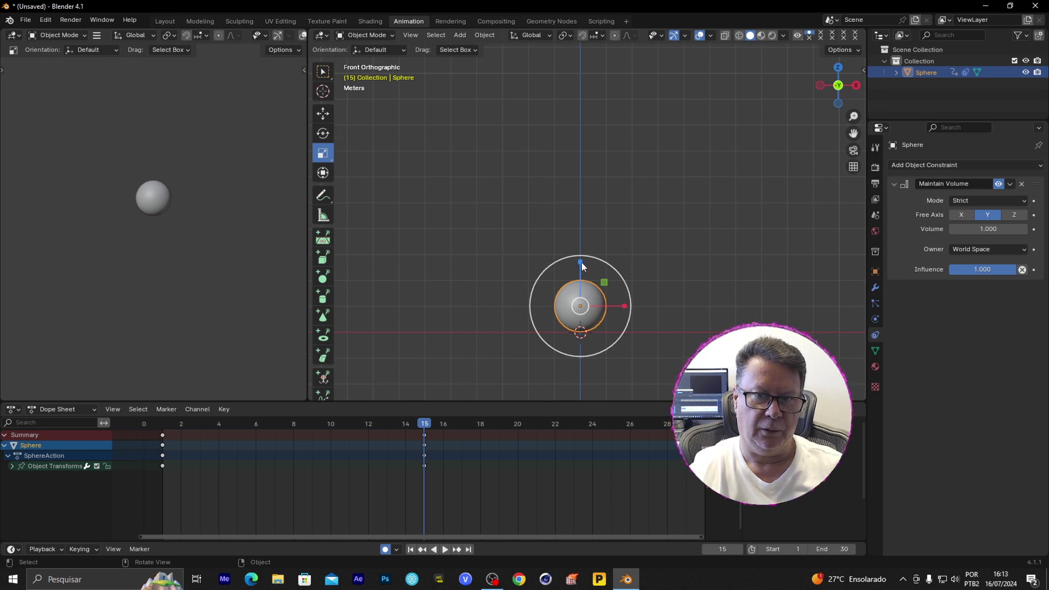
pyautogui.moveTo(581, 263); pyautogui.dragTo(588, 293)
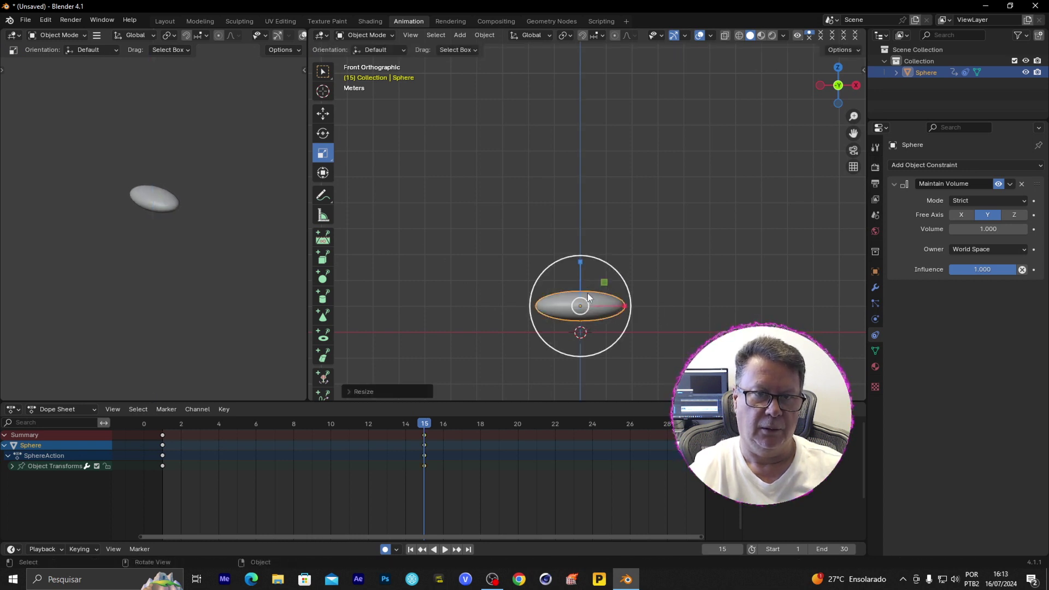
pyautogui.click(323, 114)
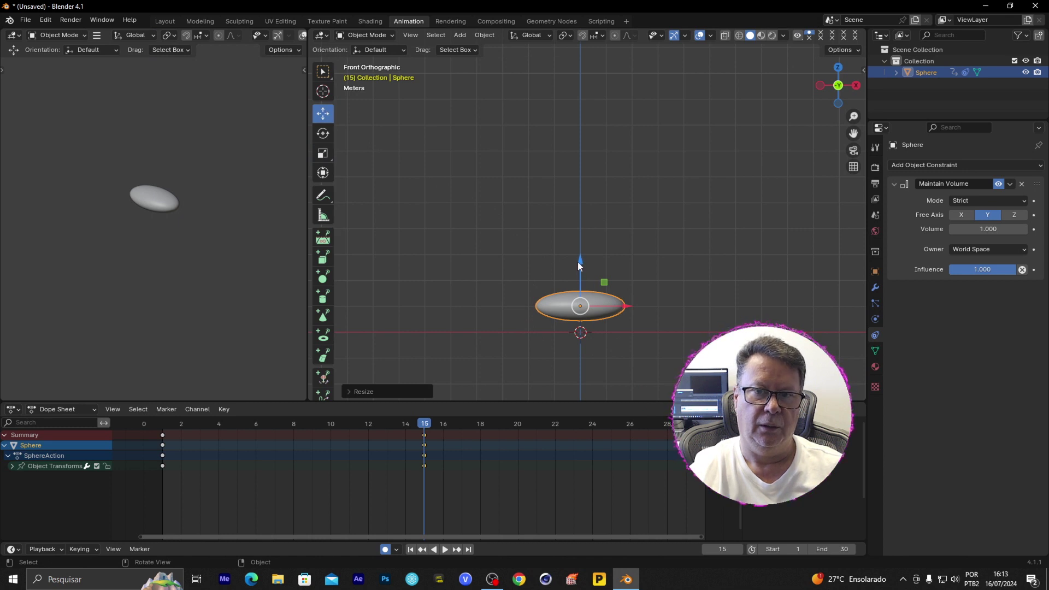
pyautogui.moveTo(579, 260); pyautogui.dragTo(582, 273)
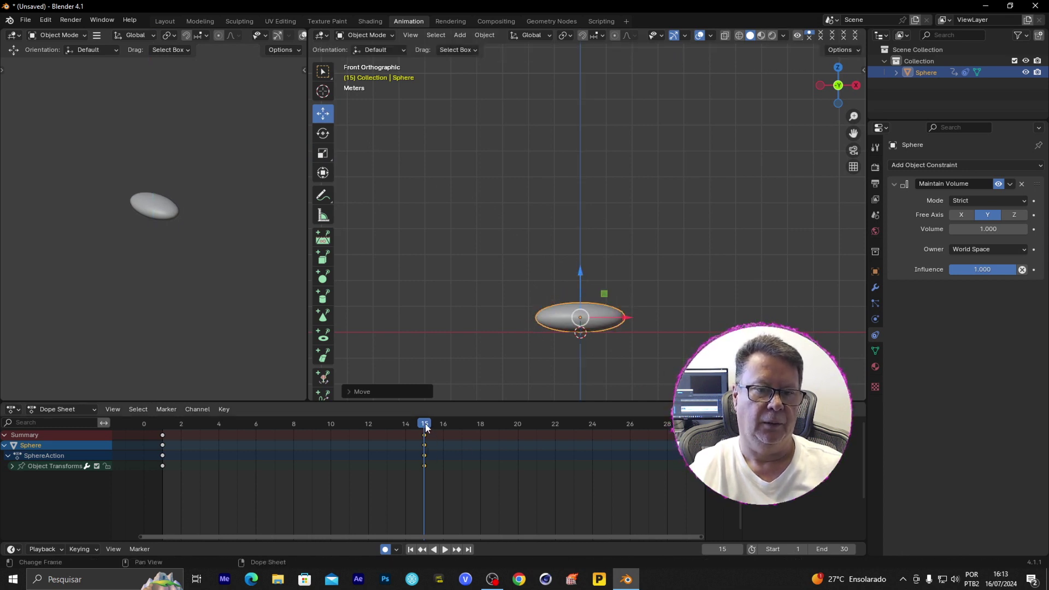
# At frame 14, stretch the sphere taller and narrower and adjust its height.
pyautogui.moveTo(425, 424); pyautogui.dragTo(403, 422)
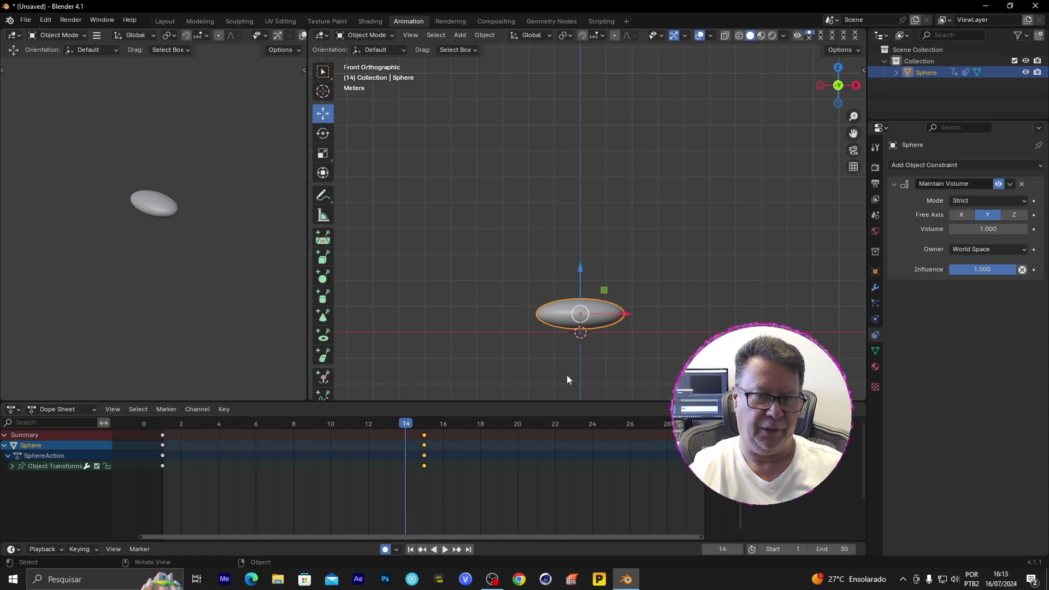
pyautogui.click(323, 153)
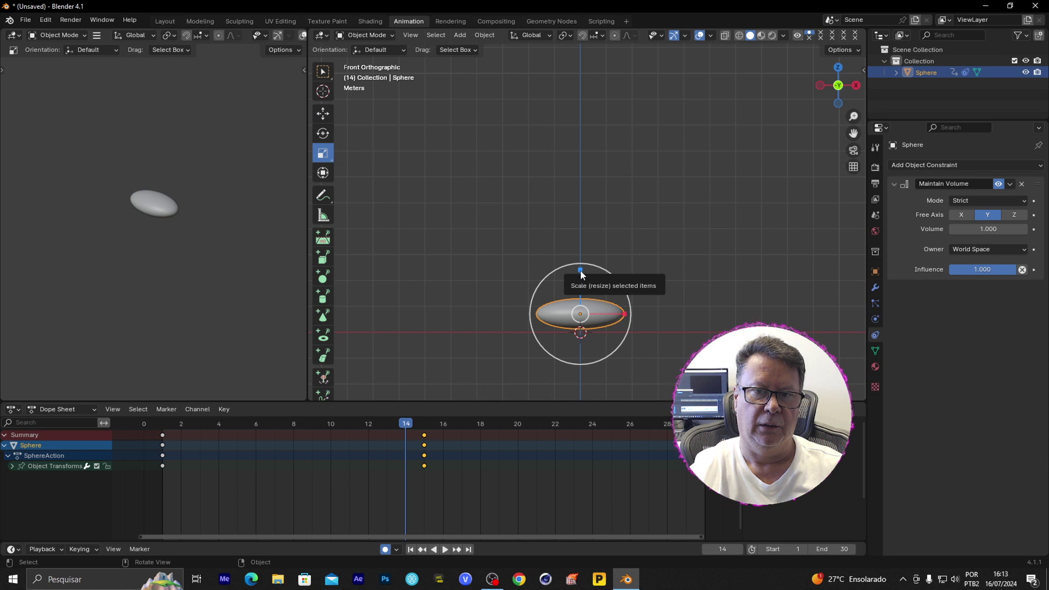
pyautogui.moveTo(580, 271); pyautogui.dragTo(578, 165)
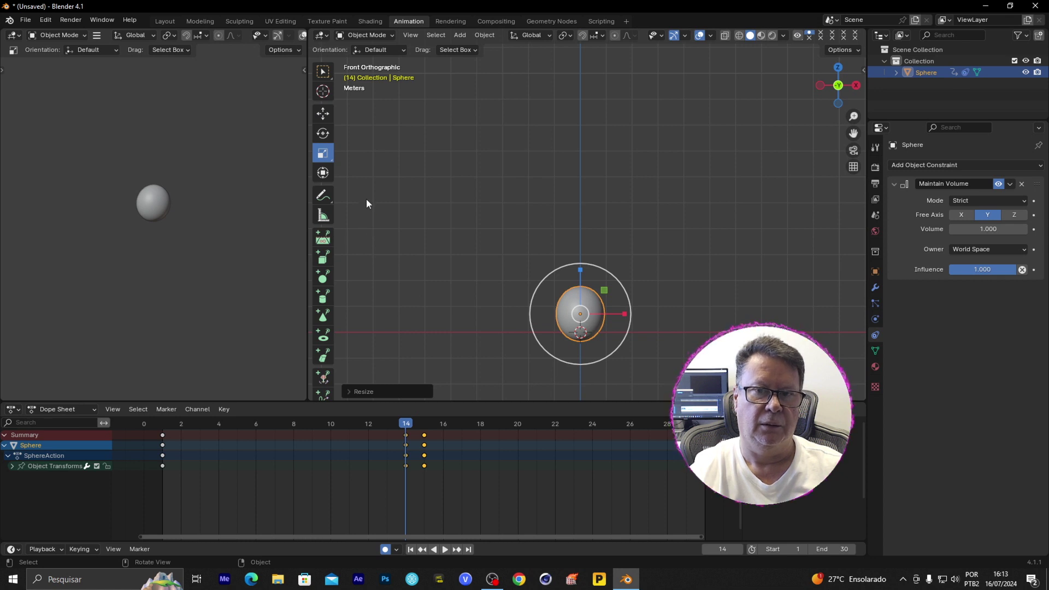
pyautogui.moveTo(581, 271); pyautogui.dragTo(444, 223)
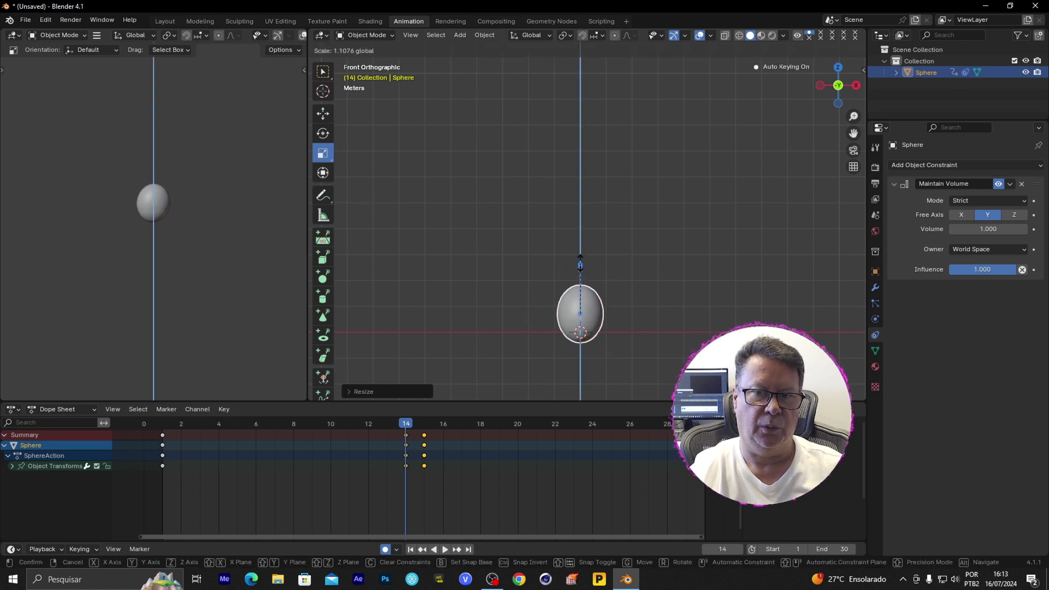
pyautogui.click(327, 115)
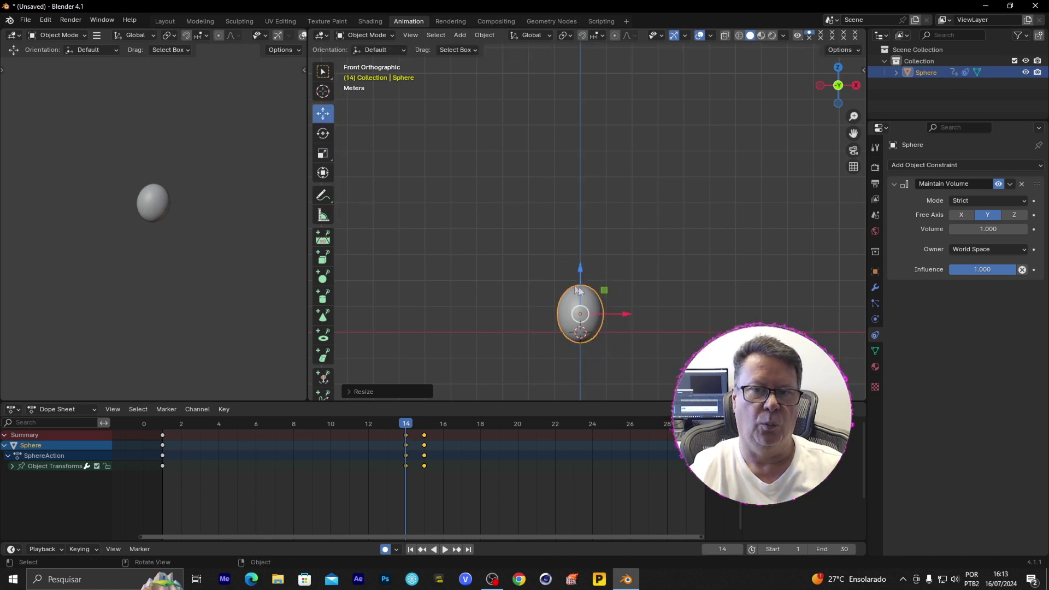
pyautogui.moveTo(581, 271); pyautogui.dragTo(583, 256)
pyautogui.click(661, 365)
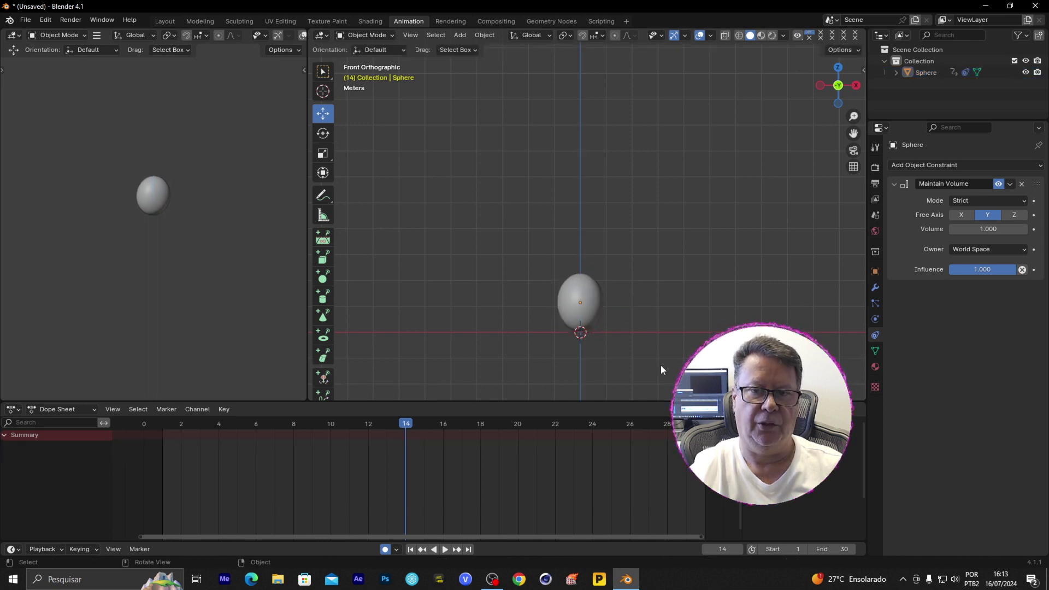
pyautogui.moveTo(621, 353); pyautogui.dragTo(538, 276)
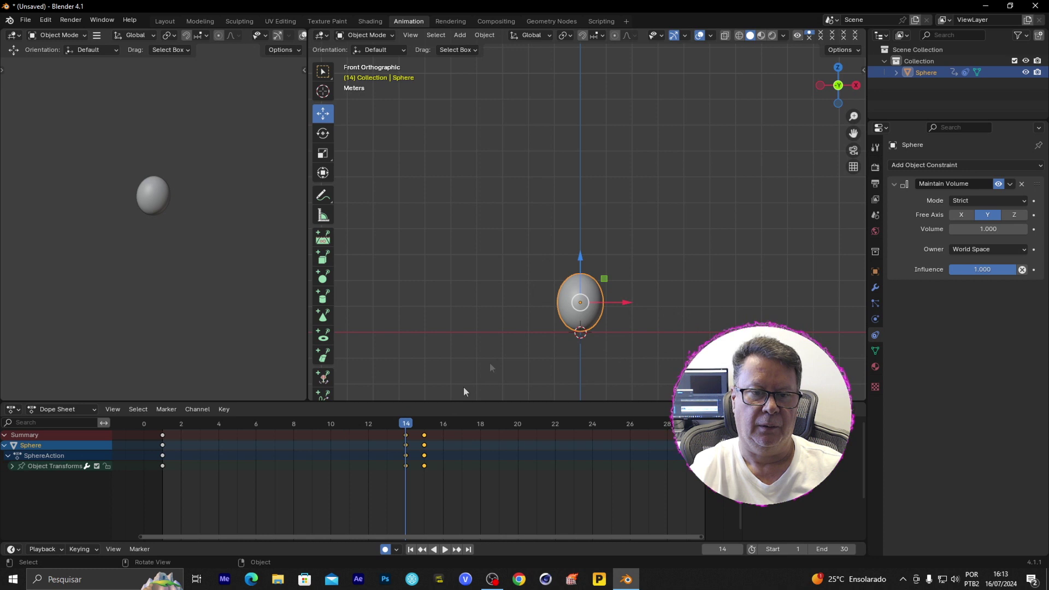
# Copy the frame 14 stretched keyframes and paste them at frame 16.
pyautogui.click(416, 480)
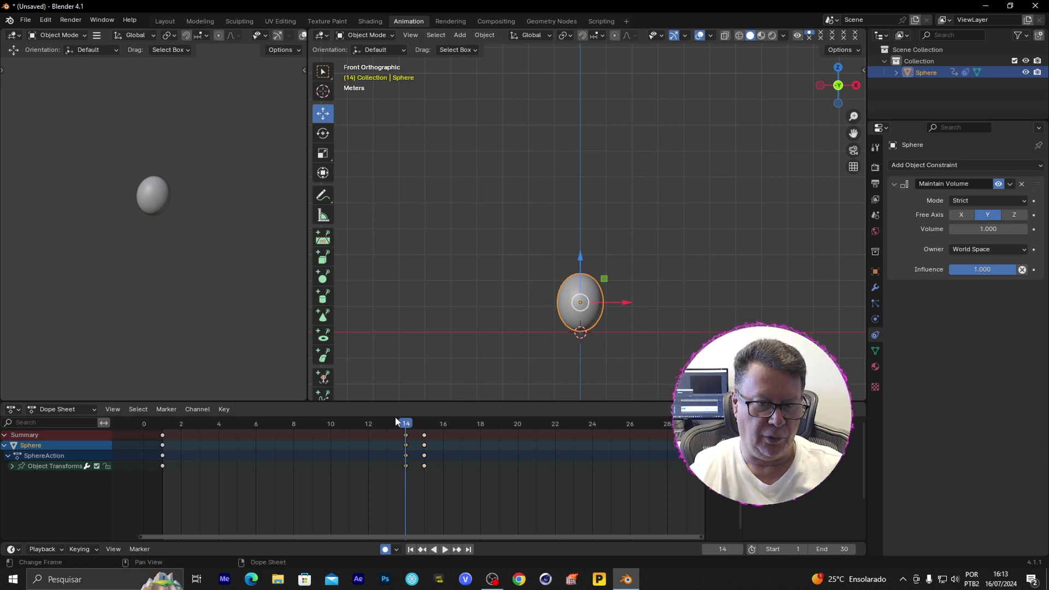
pyautogui.rightClick(406, 438)
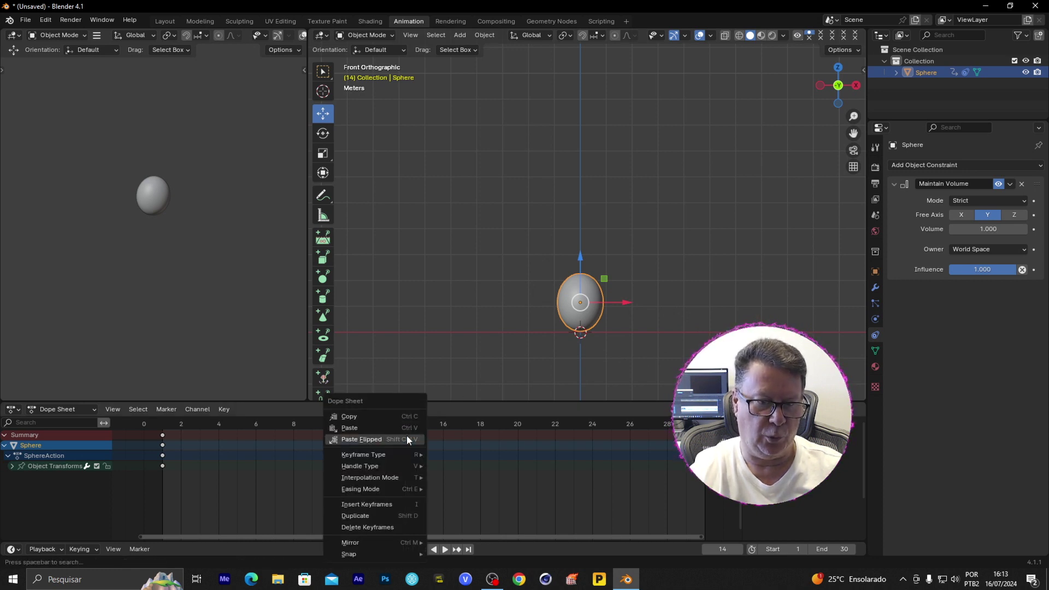
pyautogui.click(368, 417)
pyautogui.moveTo(418, 421); pyautogui.dragTo(446, 427)
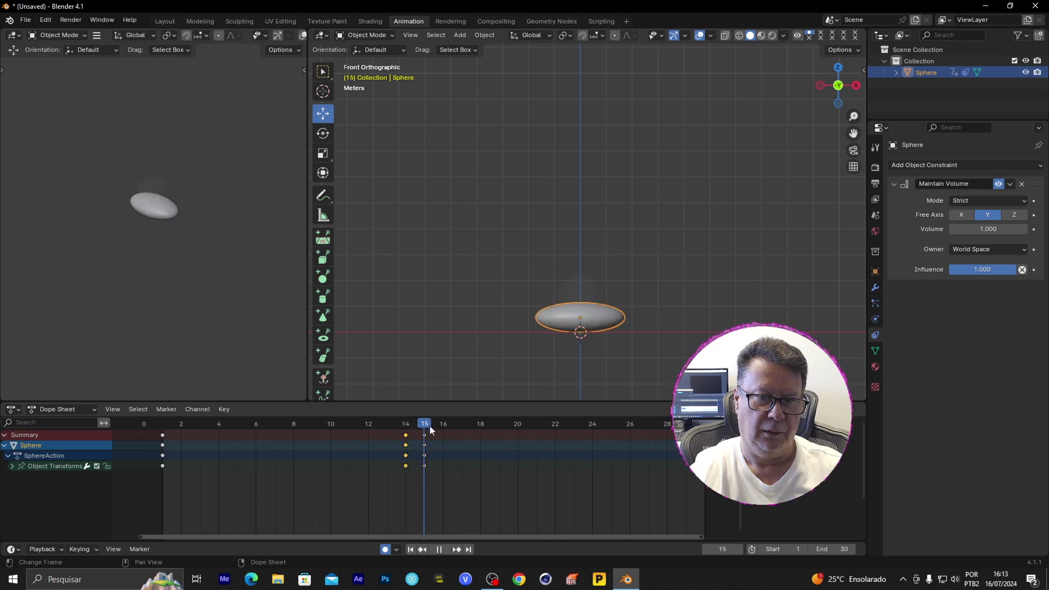
pyautogui.rightClick(446, 427)
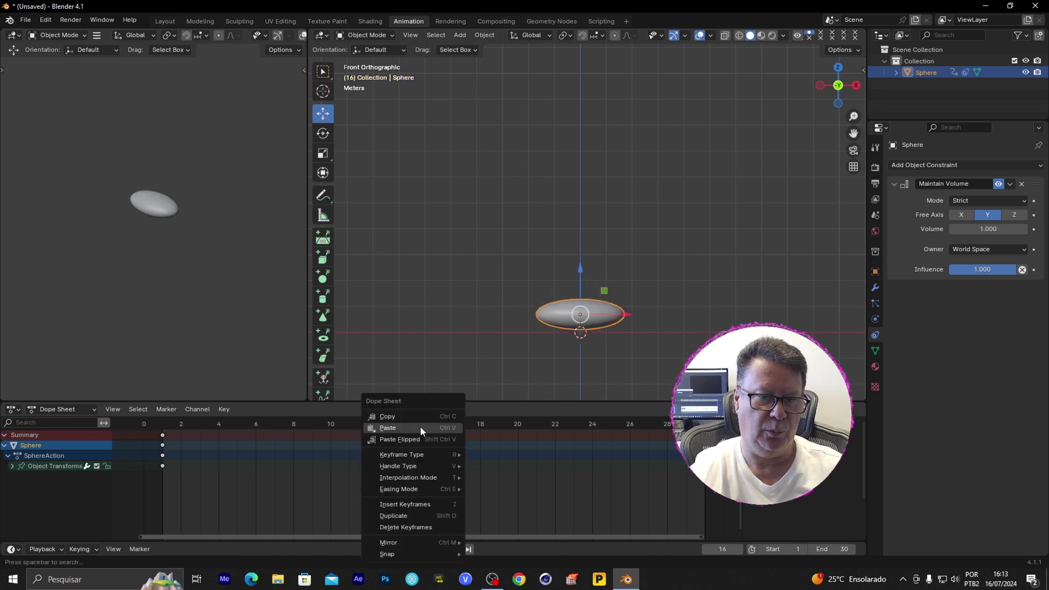
pyautogui.click(421, 428)
# Play the squash-and-stretch bounce from frame 1.
pyautogui.press('space')
pyautogui.moveTo(189, 414); pyautogui.dragTo(172, 415)
pyautogui.press('space')
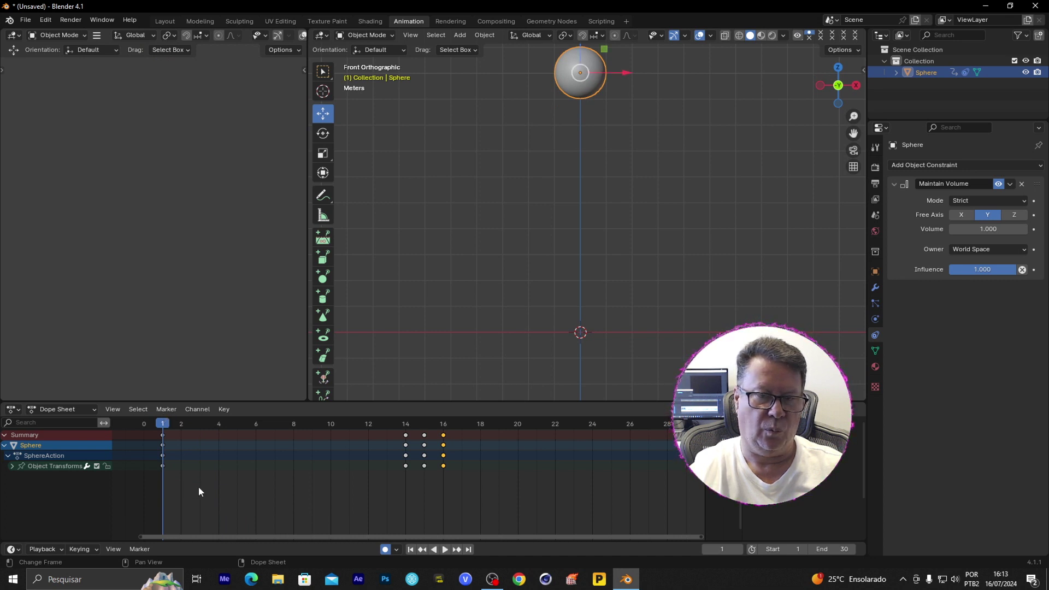
pyautogui.press('space')
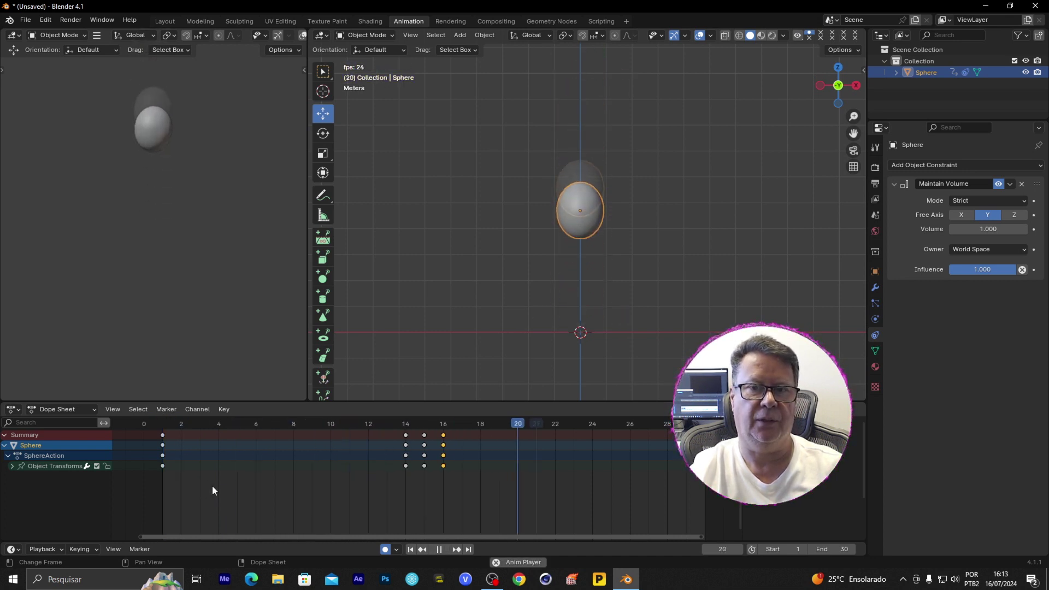